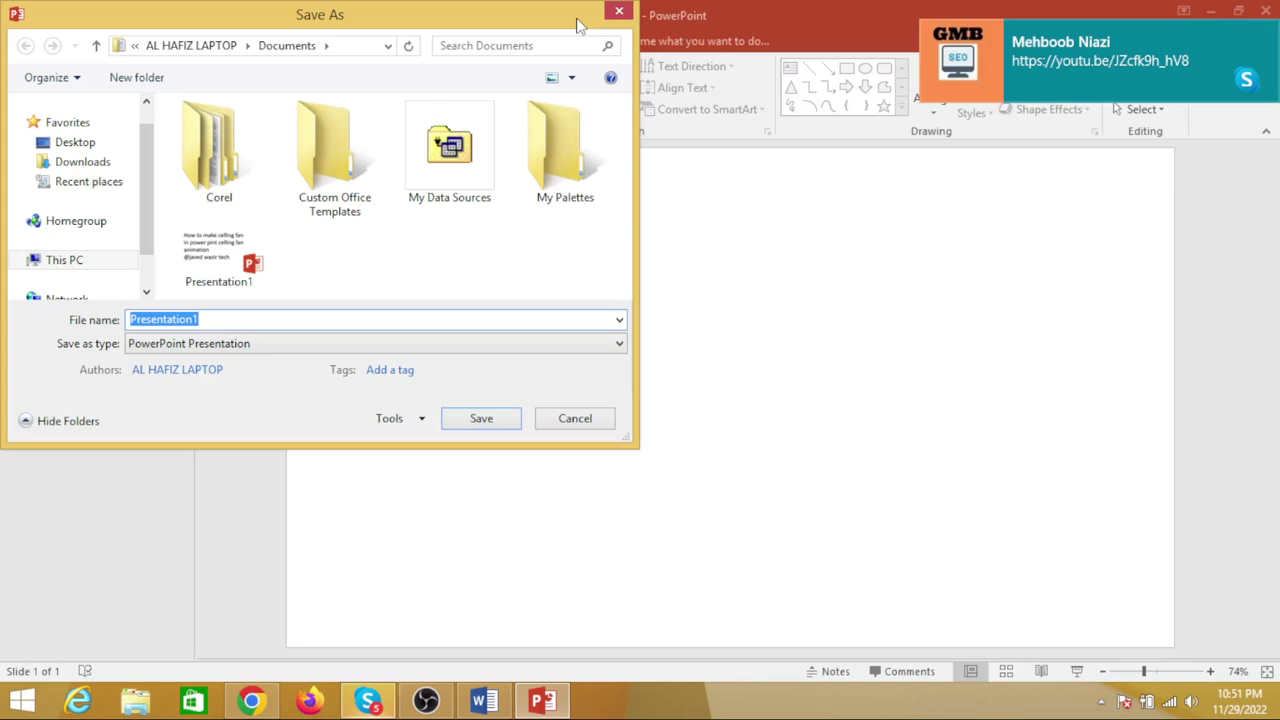
# Step: Cancel the Save As dialog without saving to get back to the blank slide
pyautogui.click(590, 419)
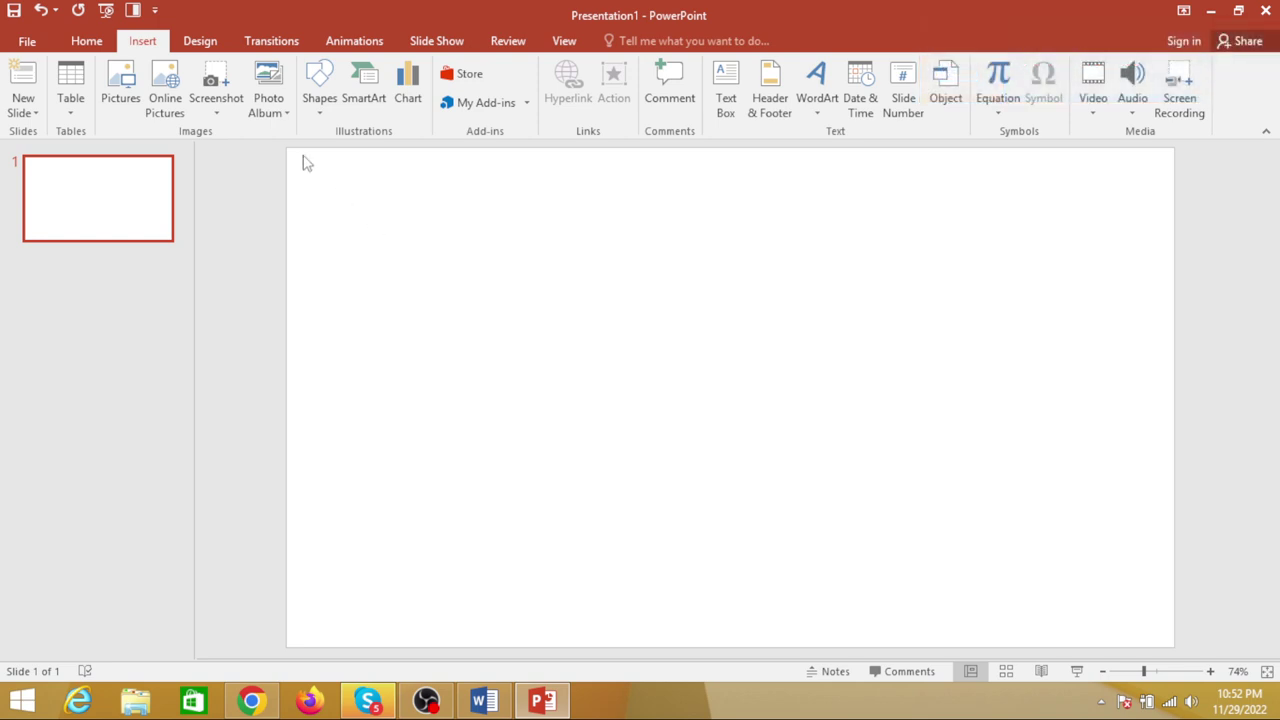
# Step: Draw a 1.54" blue circle near the centre and nest a smaller 1.03" × 1.1" copy inside it
pyautogui.click(320, 100)
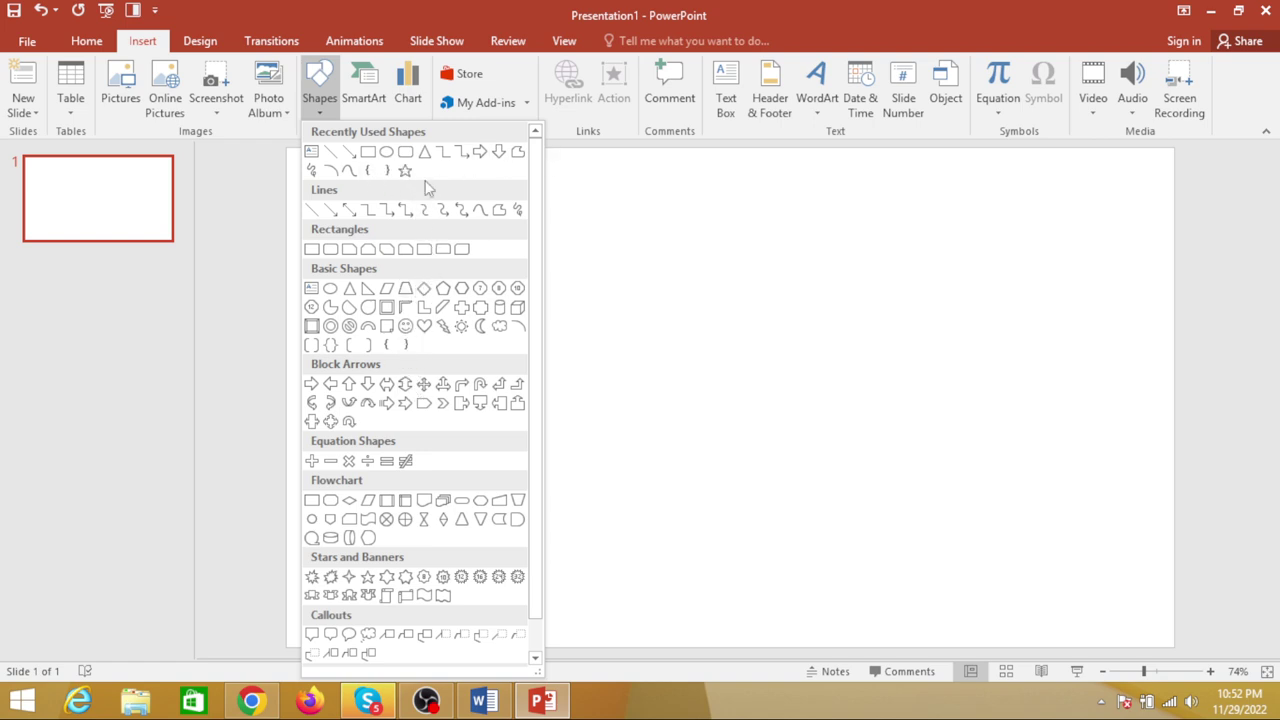
pyautogui.click(384, 152)
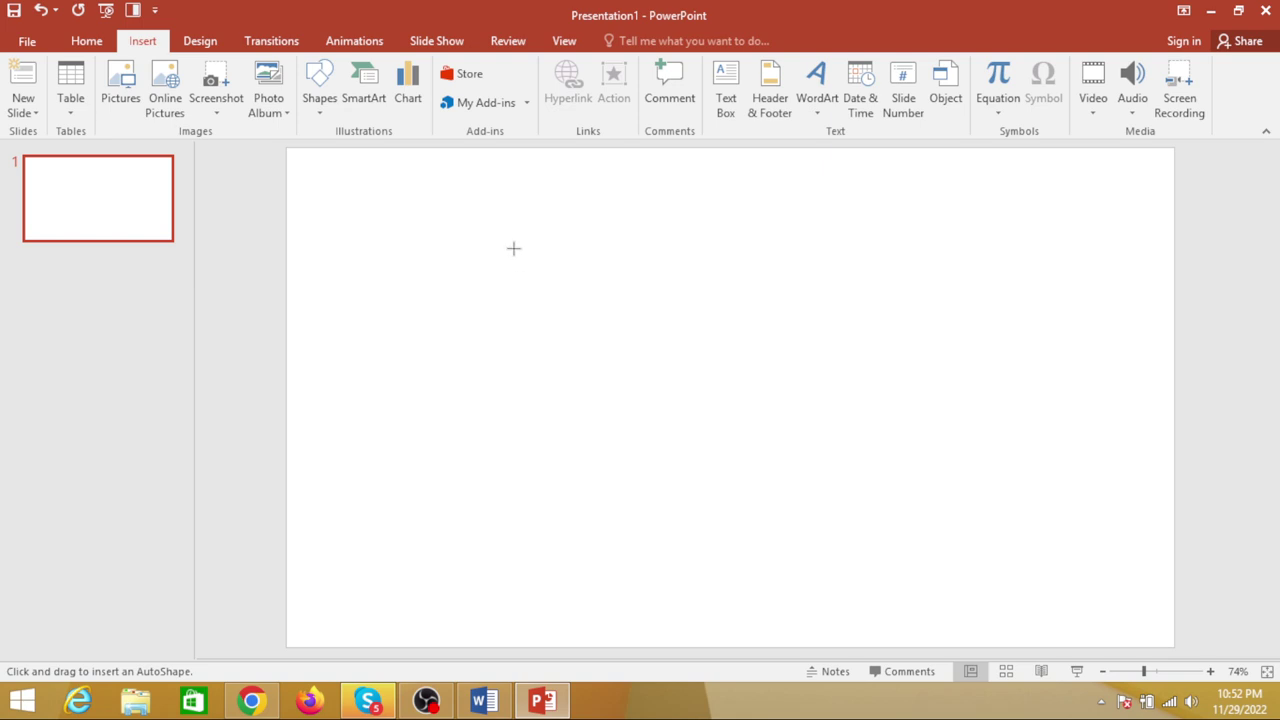
pyautogui.moveTo(513, 248); pyautogui.dragTo(753, 485)
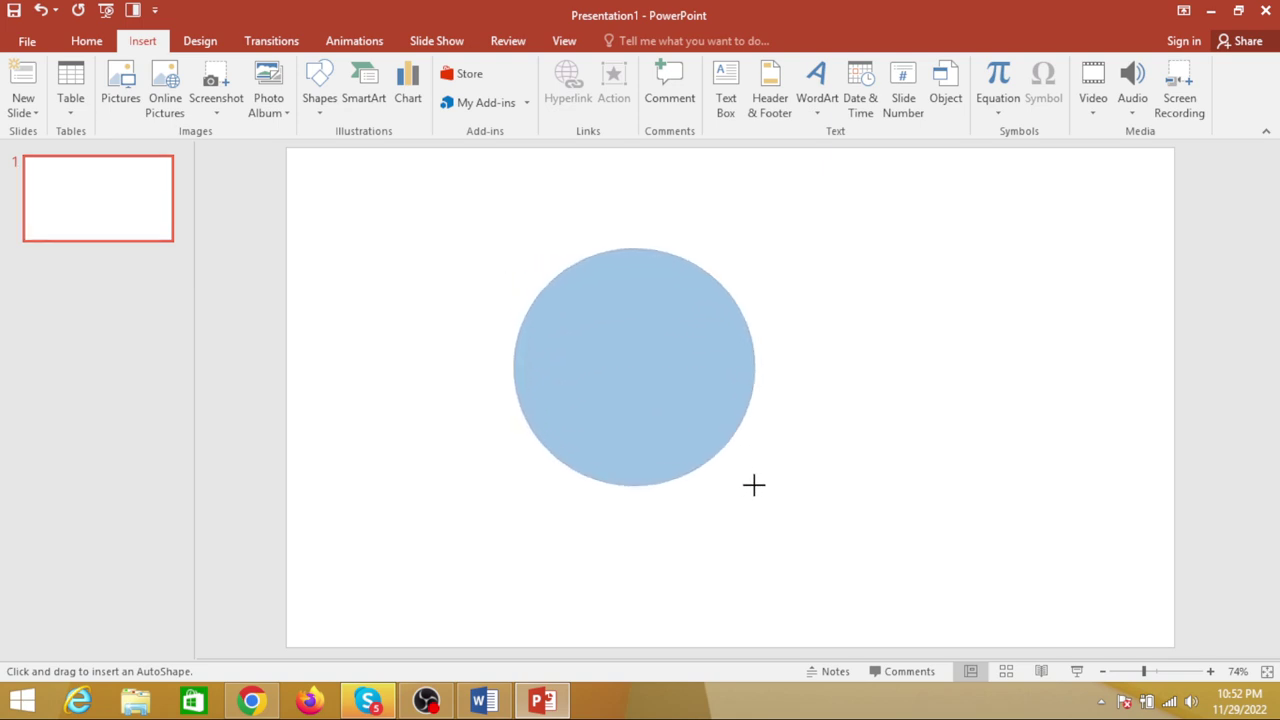
pyautogui.moveTo(753, 485); pyautogui.dragTo(723, 463)
pyautogui.moveTo(623, 354); pyautogui.dragTo(649, 387)
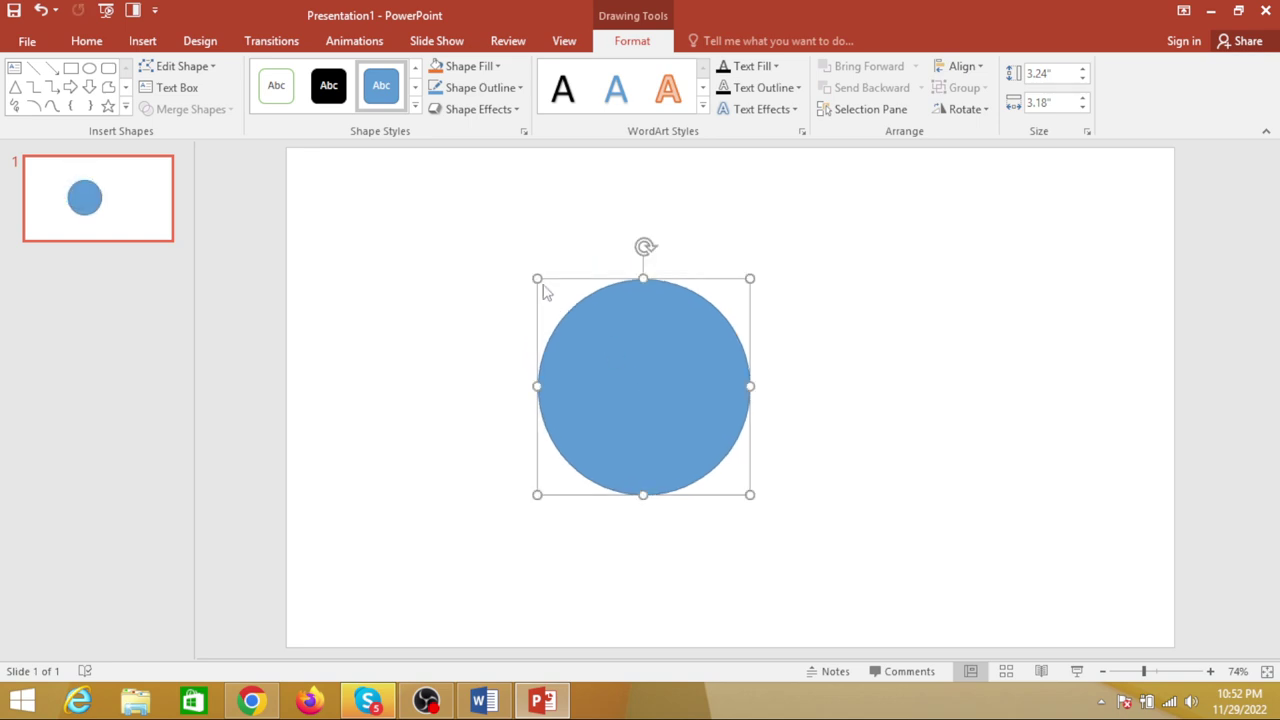
pyautogui.moveTo(541, 286); pyautogui.dragTo(645, 390)
pyautogui.moveTo(700, 437); pyautogui.dragTo(638, 350)
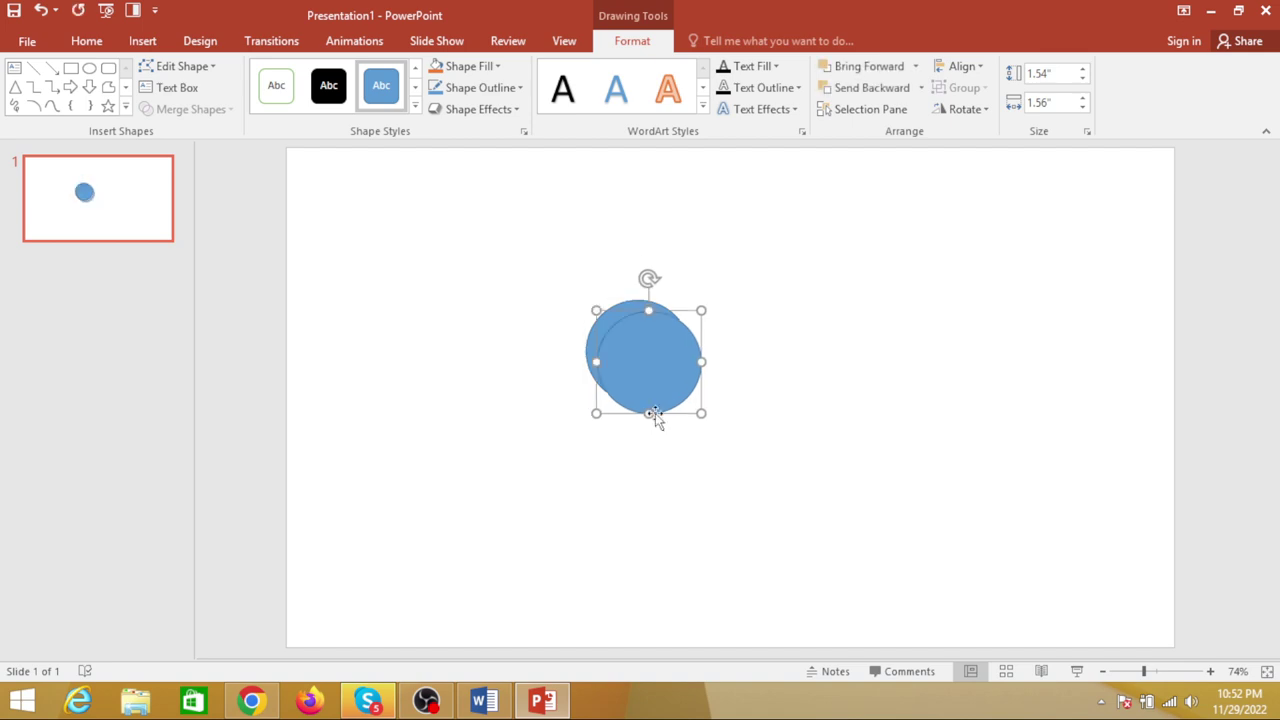
pyautogui.hotkey('ctrl', 'd')
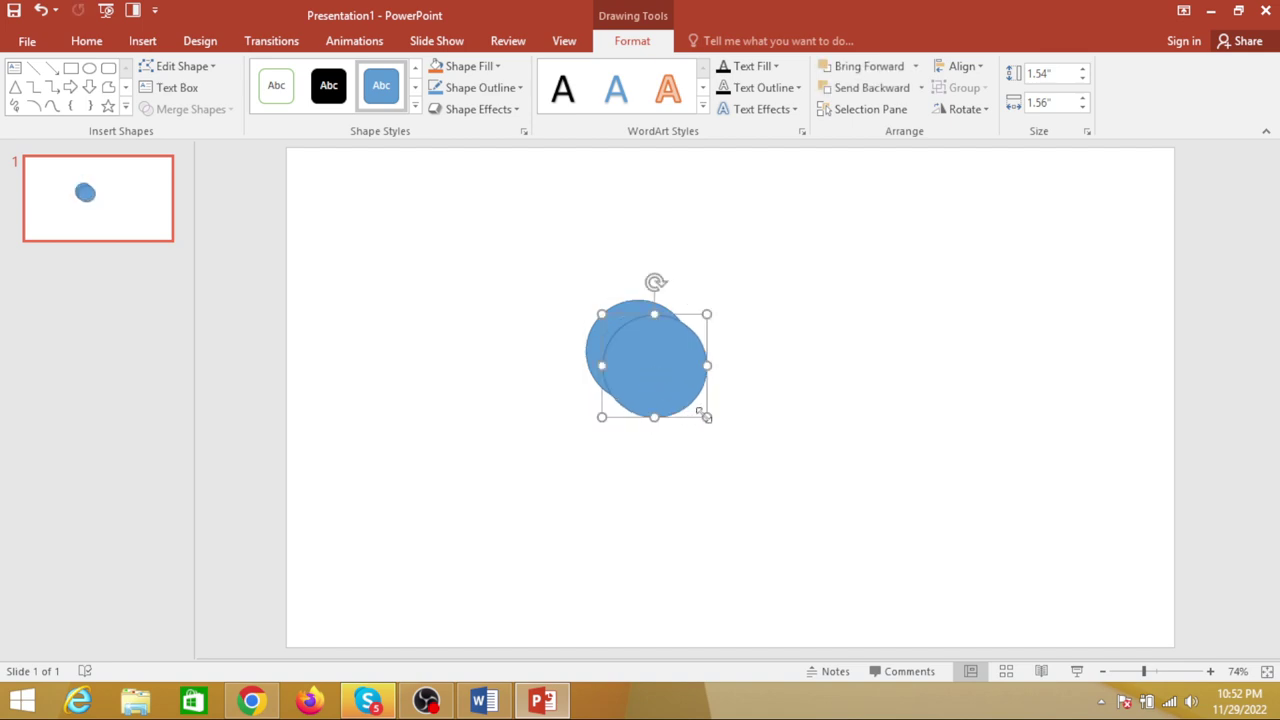
pyautogui.moveTo(707, 417); pyautogui.dragTo(675, 383)
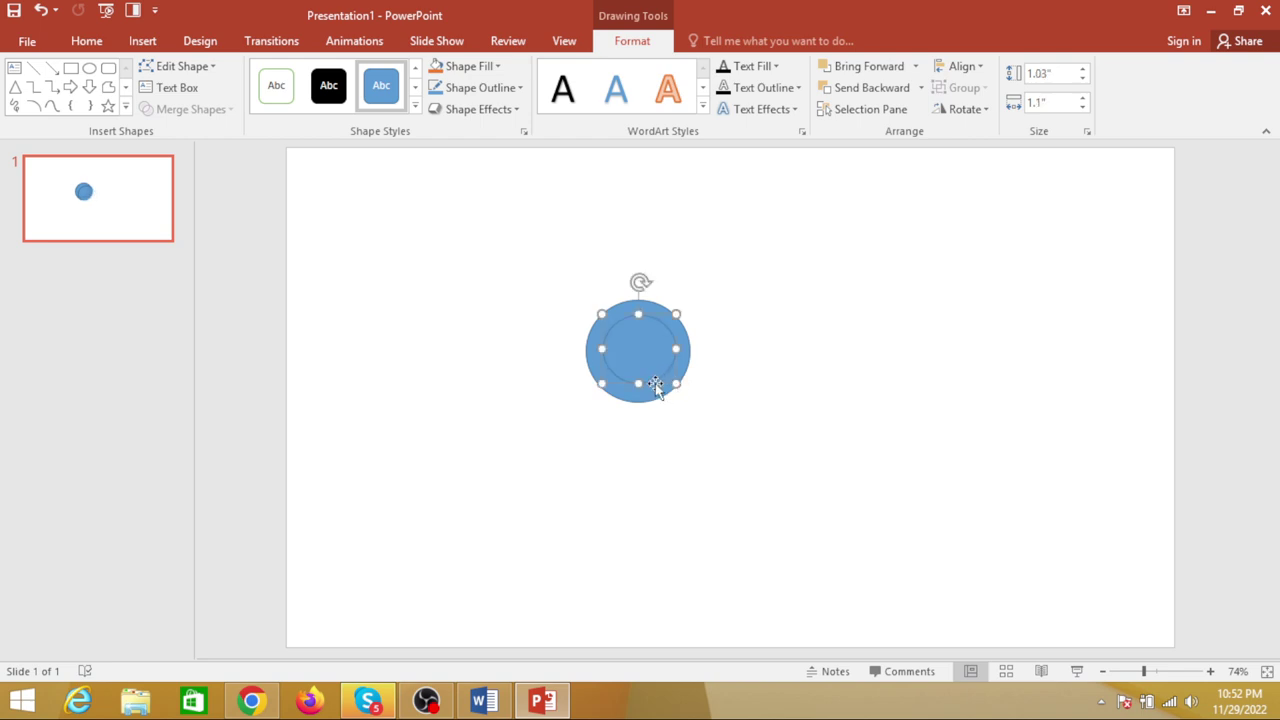
# Step: Fill the inner circle red and give the outer circle the black shape style
pyautogui.click(500, 66)
pyautogui.click(452, 210)
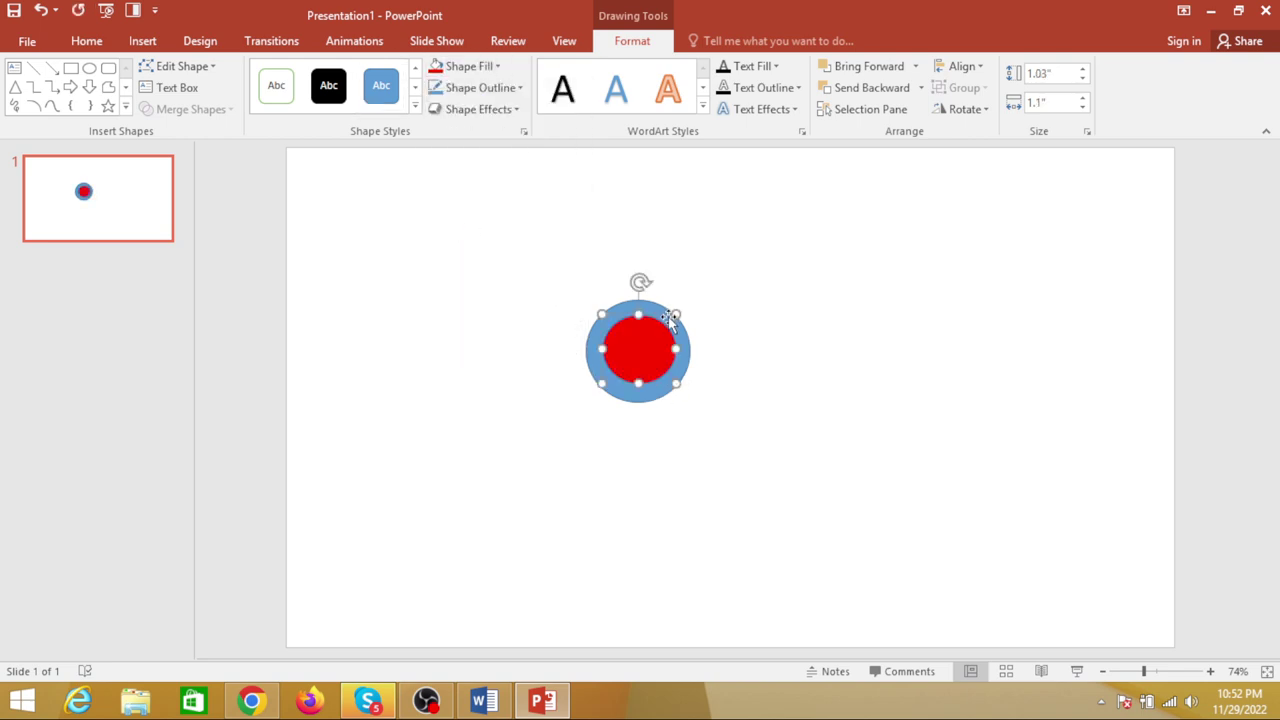
pyautogui.click(643, 337)
pyautogui.click(620, 310)
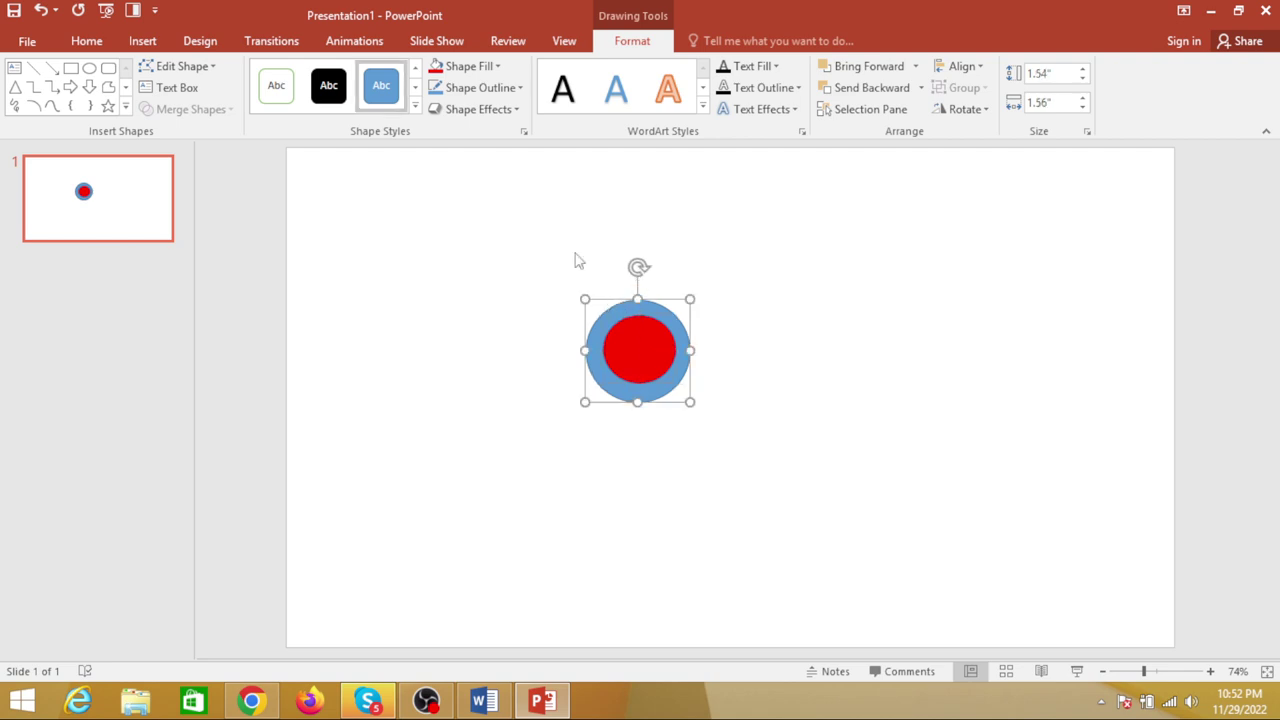
pyautogui.click(338, 100)
# Step: Stretch the red circle slightly taller and remove its outline
pyautogui.click(630, 368)
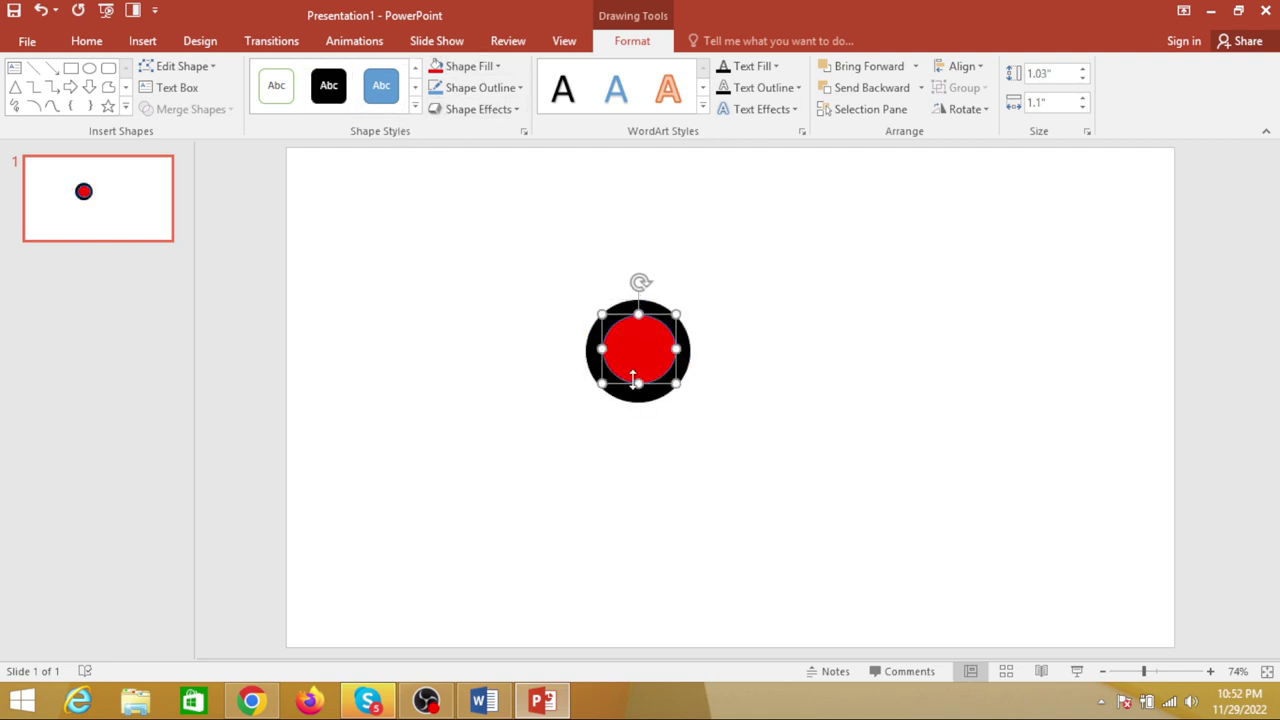
pyautogui.moveTo(638, 383); pyautogui.dragTo(638, 387)
pyautogui.click(500, 88)
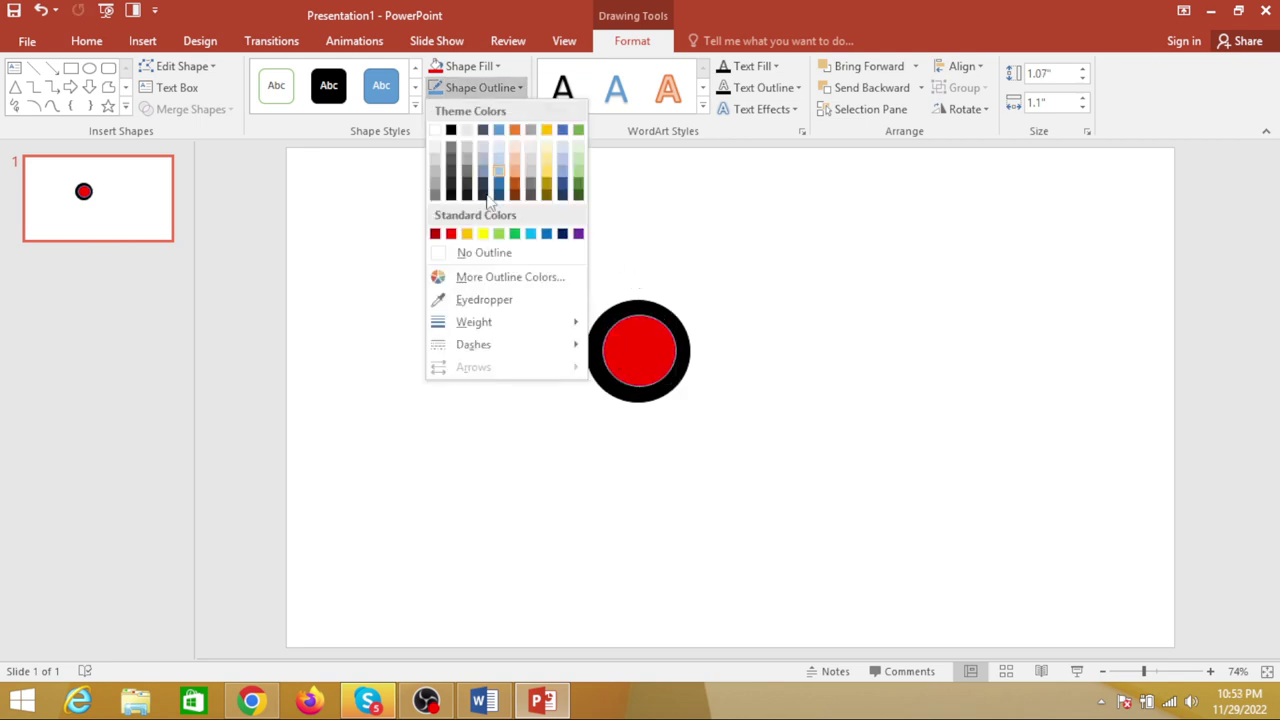
pyautogui.click(484, 258)
pyautogui.click(587, 345)
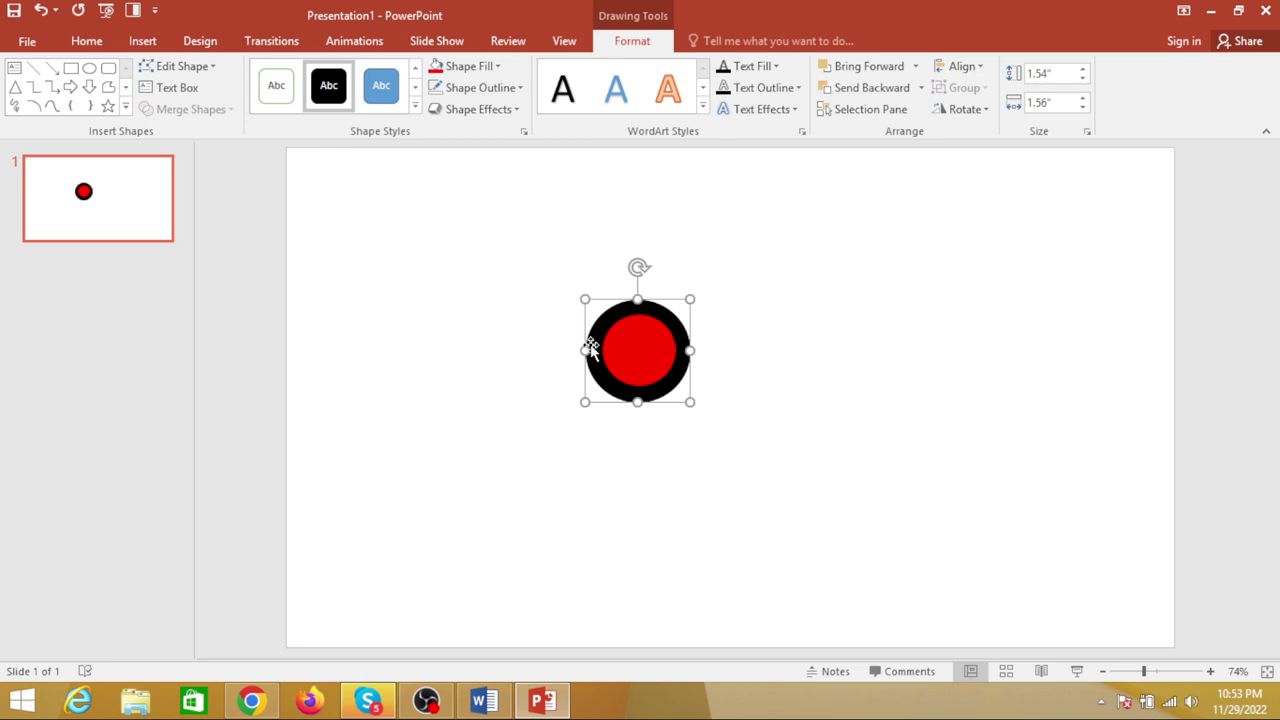
pyautogui.click(512, 88)
pyautogui.click(481, 264)
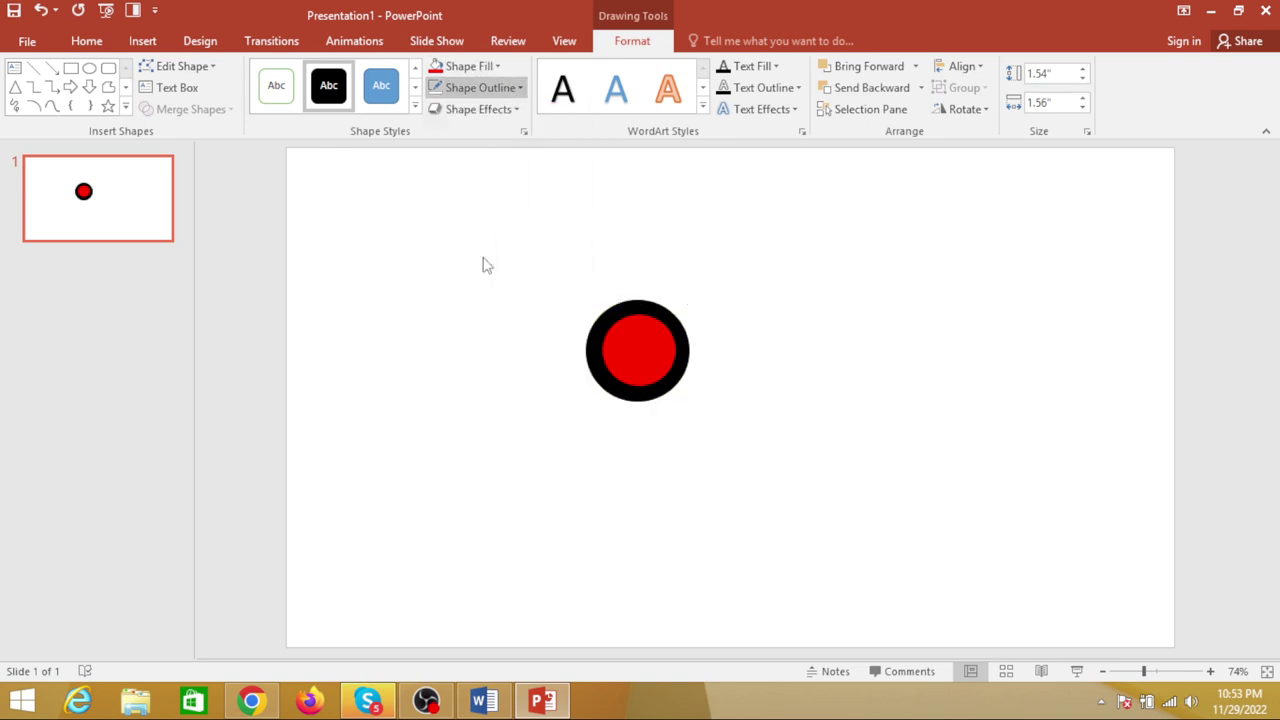
pyautogui.click(809, 364)
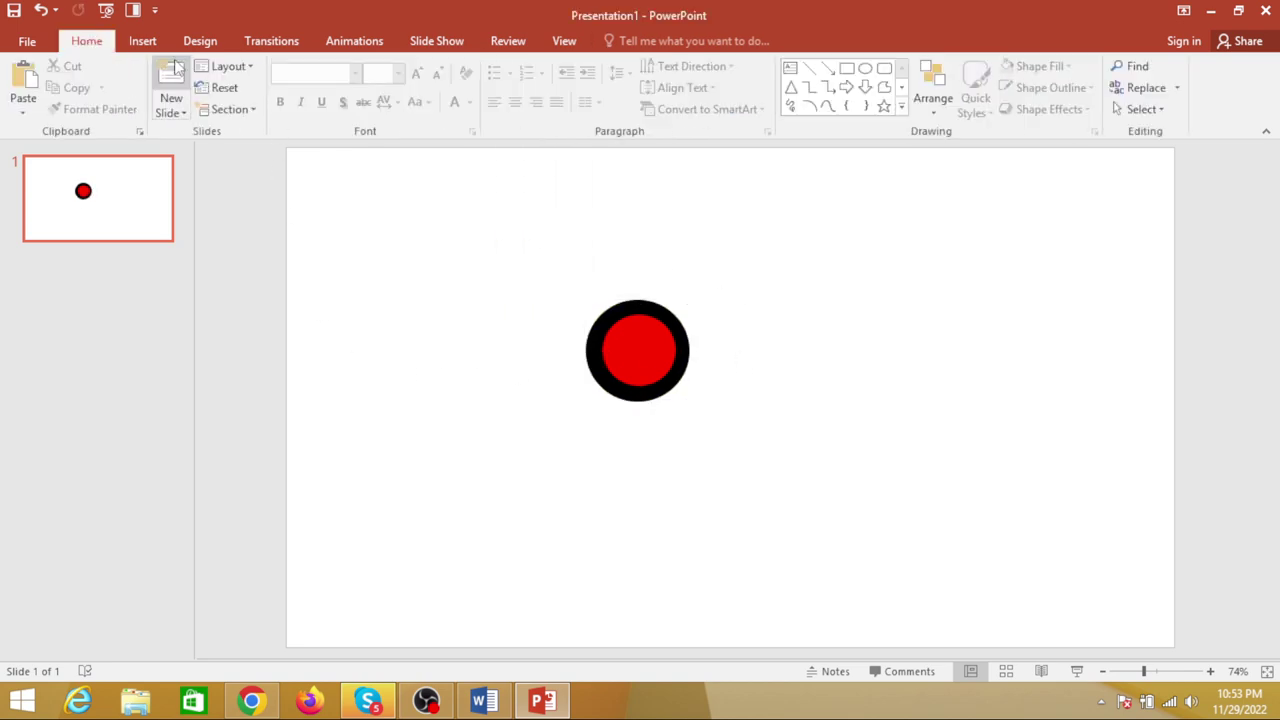
# Step: Draw a blue trapezoid to the right of the hub and make it narrower
pyautogui.click(145, 42)
pyautogui.click(319, 97)
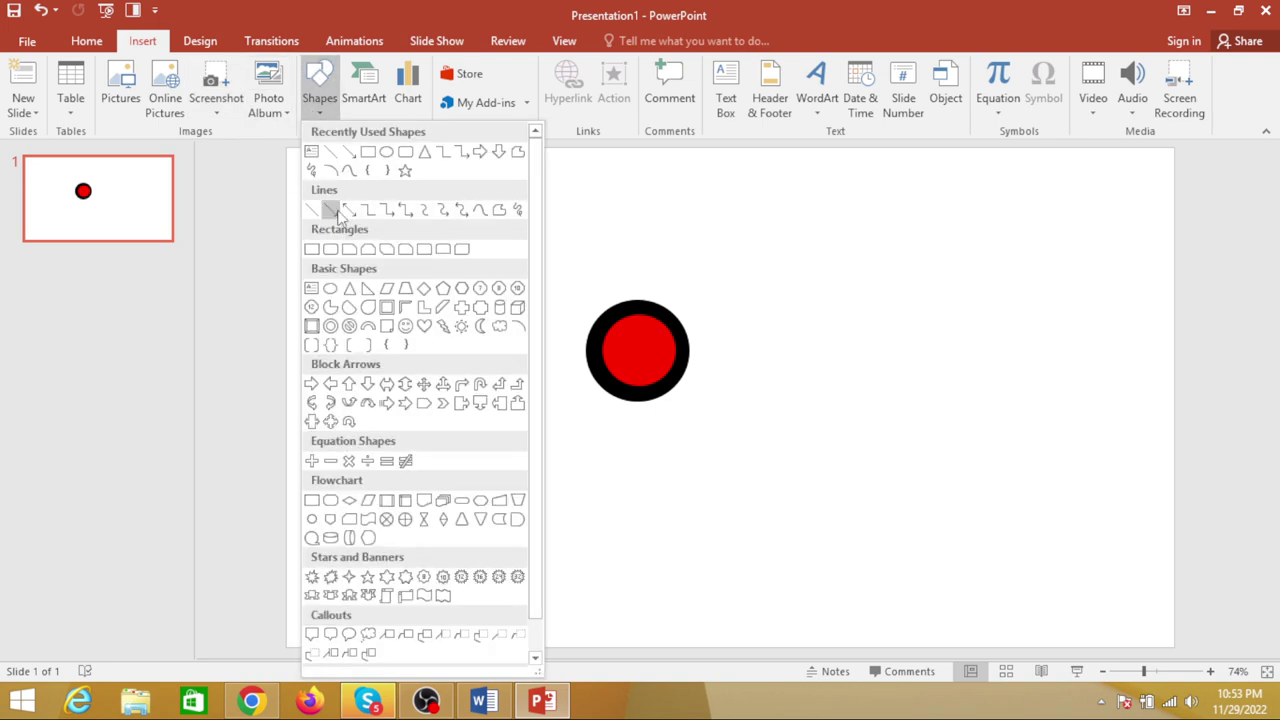
pyautogui.click(406, 290)
pyautogui.moveTo(713, 315); pyautogui.dragTo(887, 554)
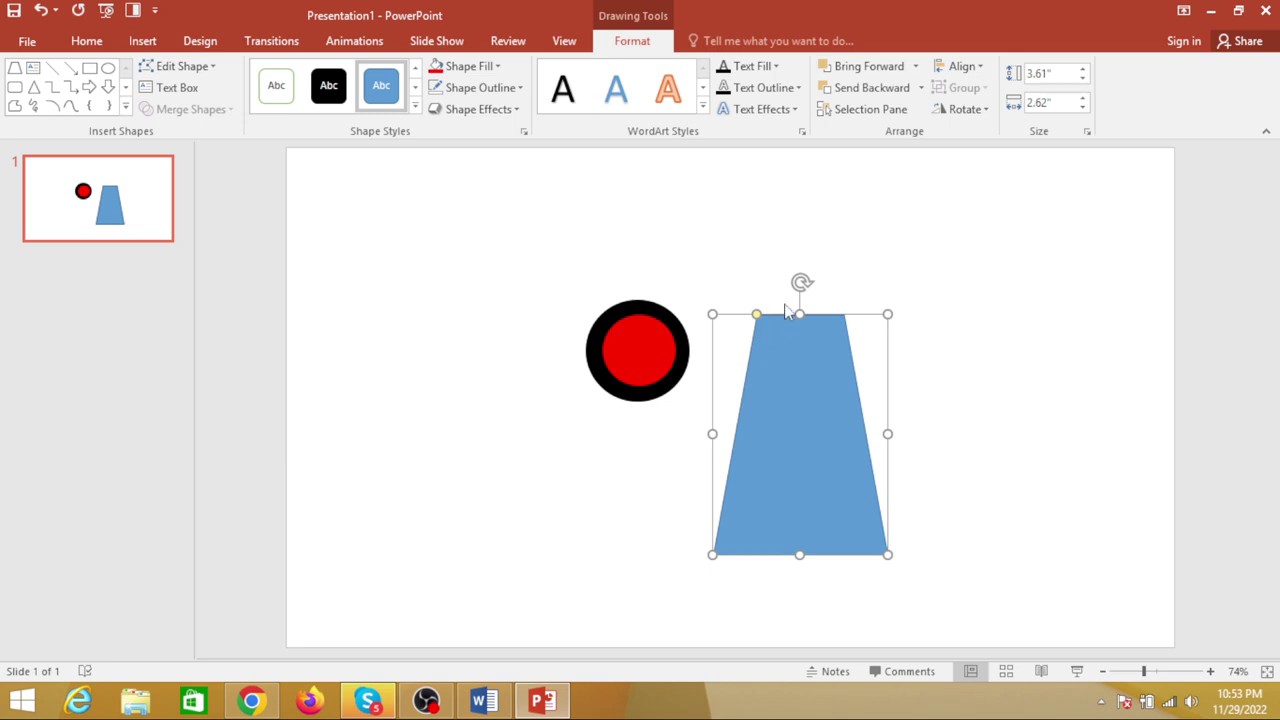
pyautogui.moveTo(712, 314)
pyautogui.mouseDown()
pyautogui.moveTo(786, 320)
pyautogui.moveTo(788, 552)
pyautogui.mouseUp()
# Step: Move the trapezoid below-left of the hub, slim it, and tilt it about 40°
pyautogui.moveTo(808, 437)
pyautogui.mouseDown()
pyautogui.moveTo(527, 467)
pyautogui.moveTo(511, 486)
pyautogui.mouseUp()
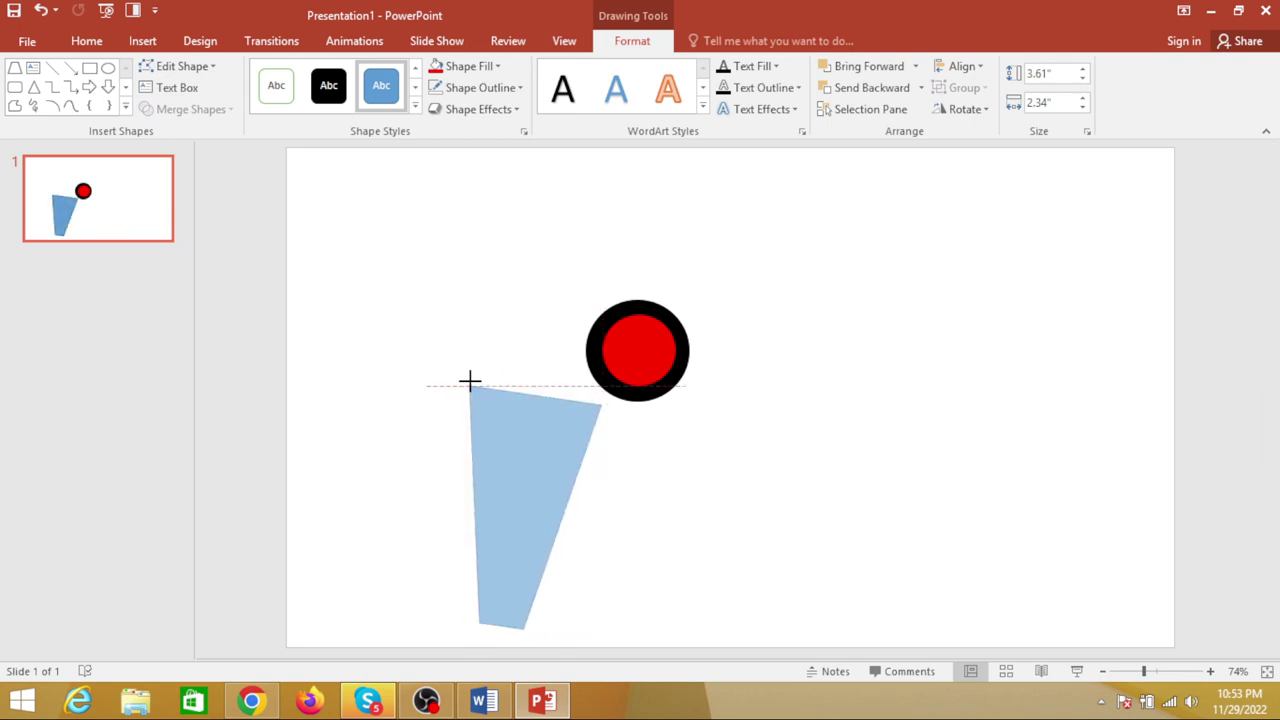
pyautogui.moveTo(447, 378); pyautogui.dragTo(474, 381)
pyautogui.moveTo(543, 452); pyautogui.dragTo(516, 430)
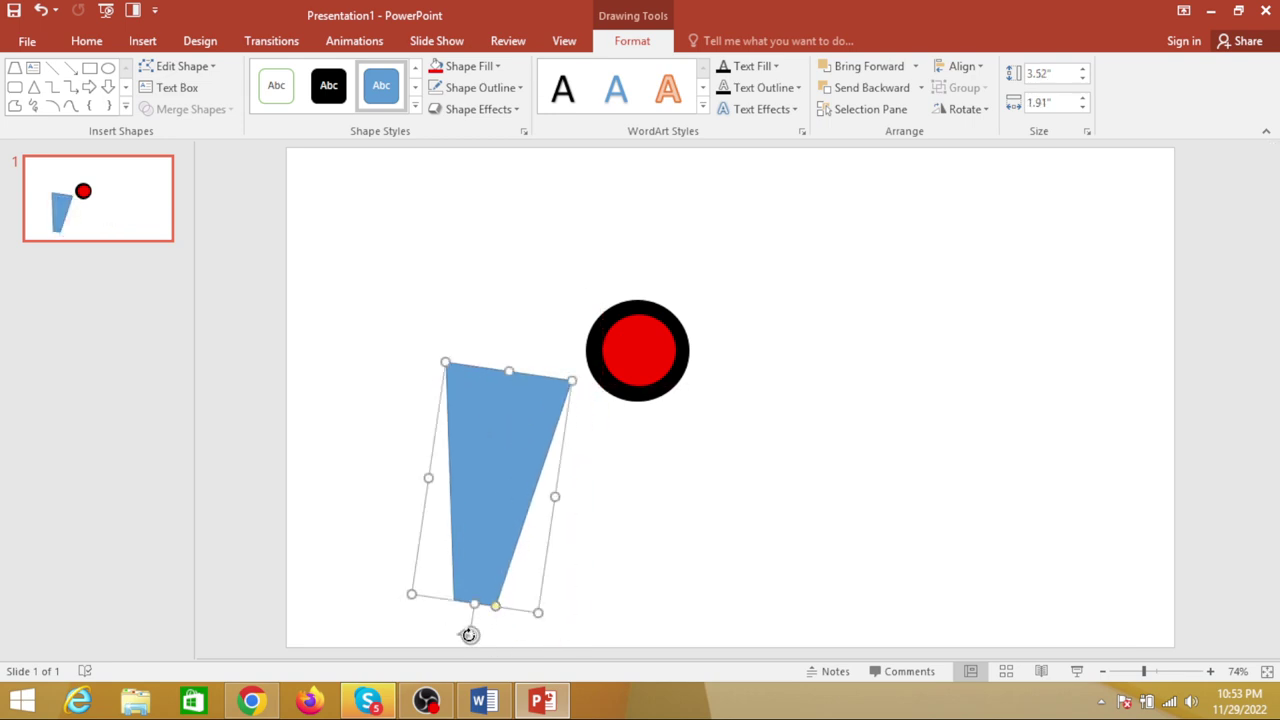
pyautogui.moveTo(467, 637); pyautogui.dragTo(394, 598)
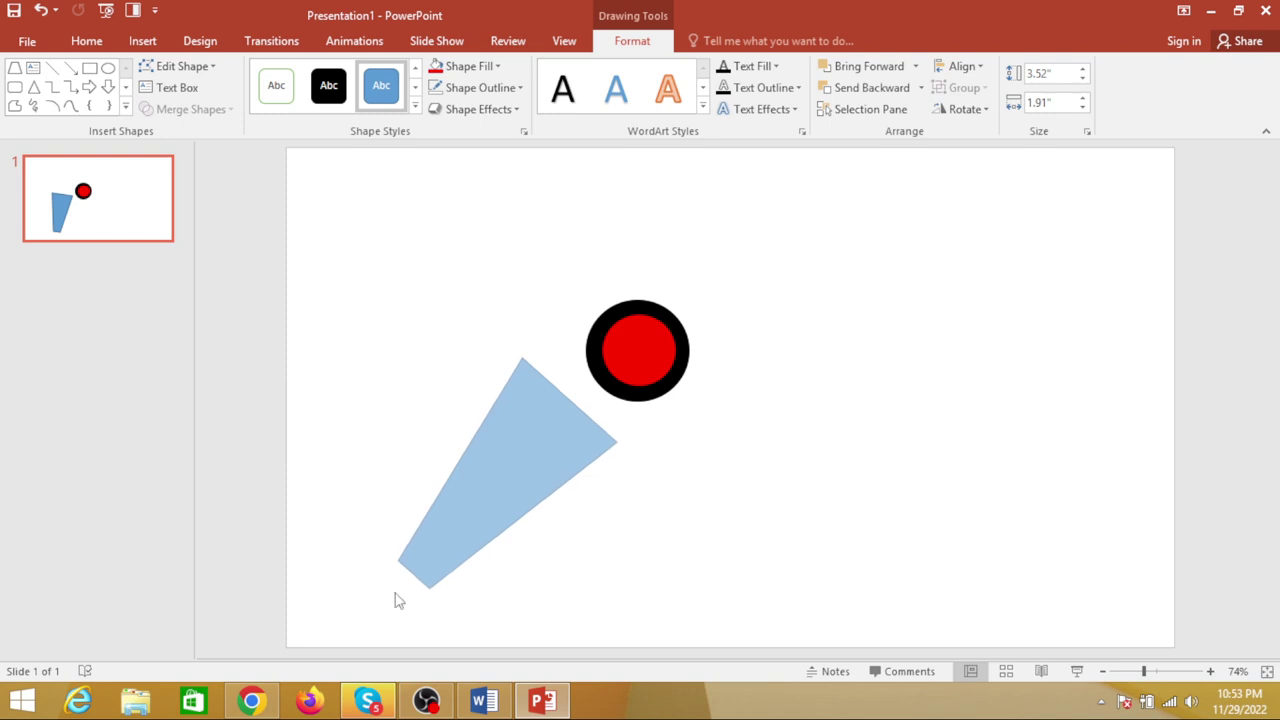
# Step: Copy the blade and shrink the copy into a small 0.73" × 0.9" connector piece
pyautogui.keyDown('ctrl'); pyautogui.moveTo(527, 487); pyautogui.dragTo(784, 480); pyautogui.keyUp('ctrl')
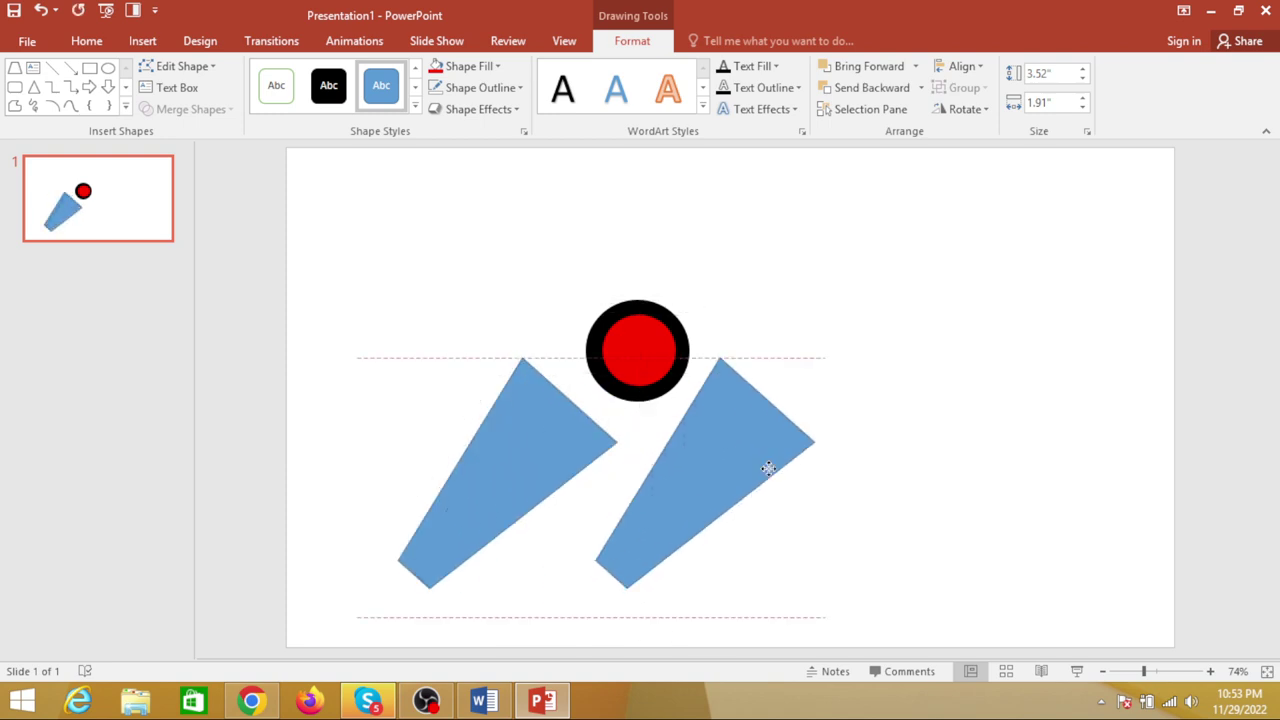
pyautogui.moveTo(670, 567); pyautogui.dragTo(780, 423)
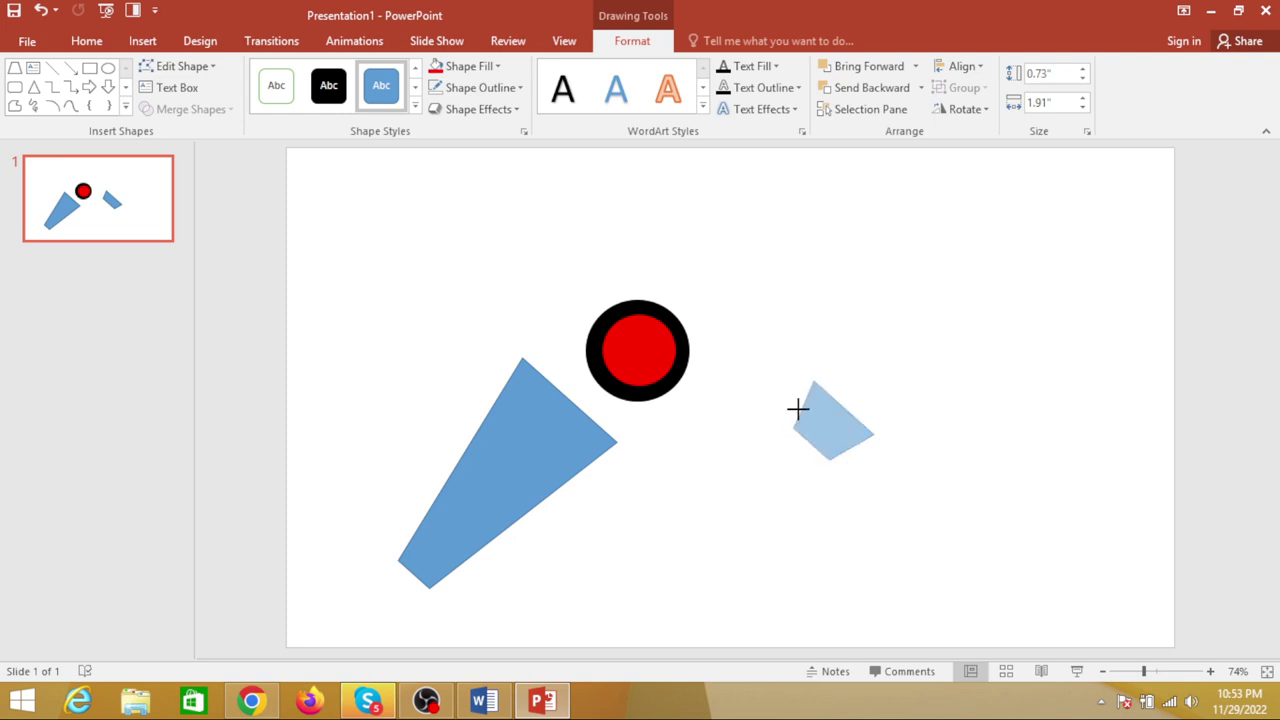
pyautogui.moveTo(768, 377)
pyautogui.mouseDown()
pyautogui.moveTo(811, 432)
pyautogui.moveTo(574, 401)
pyautogui.mouseUp()
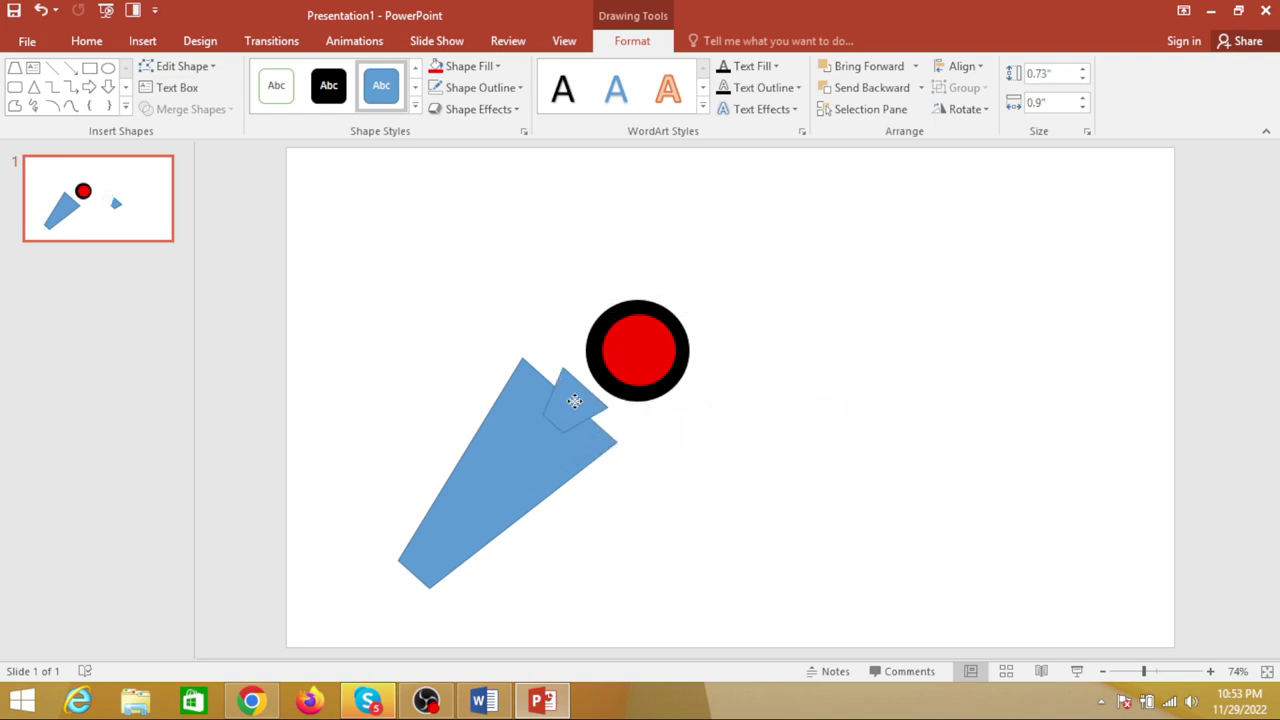
# Step: Place the connector at the hub's lower edge and shift the blade toward it
pyautogui.click(526, 474)
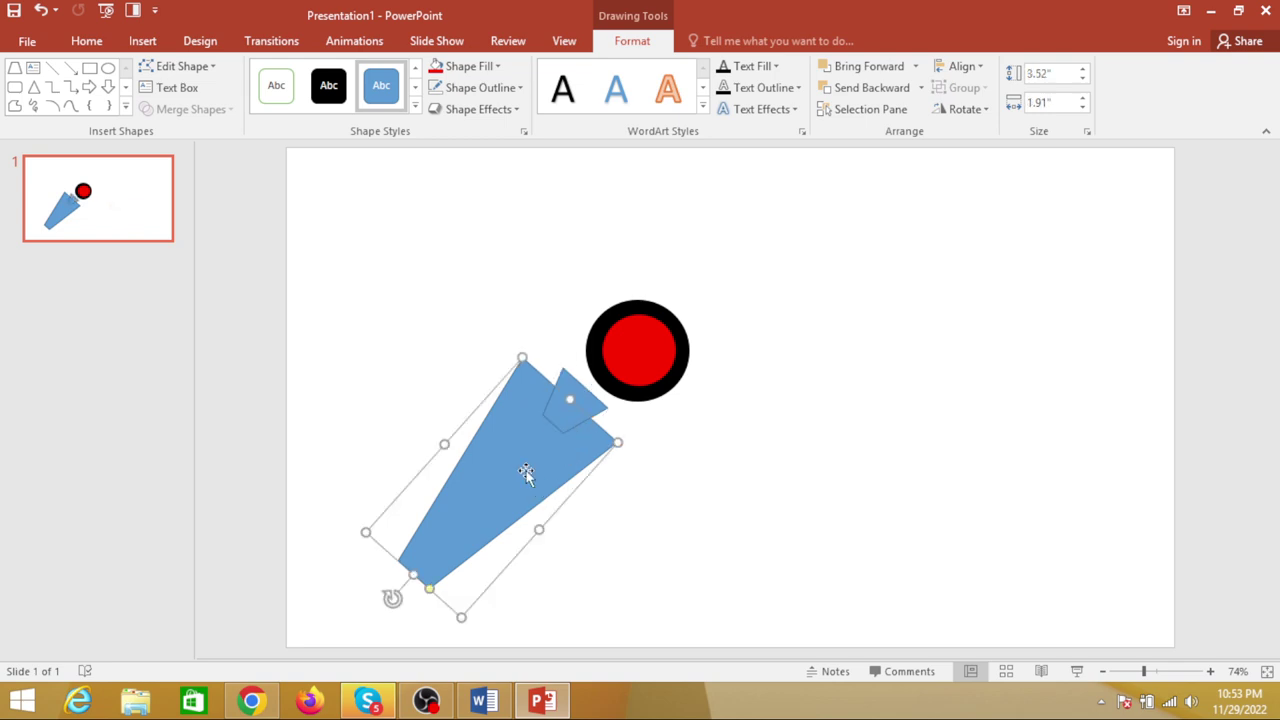
pyautogui.click(568, 420)
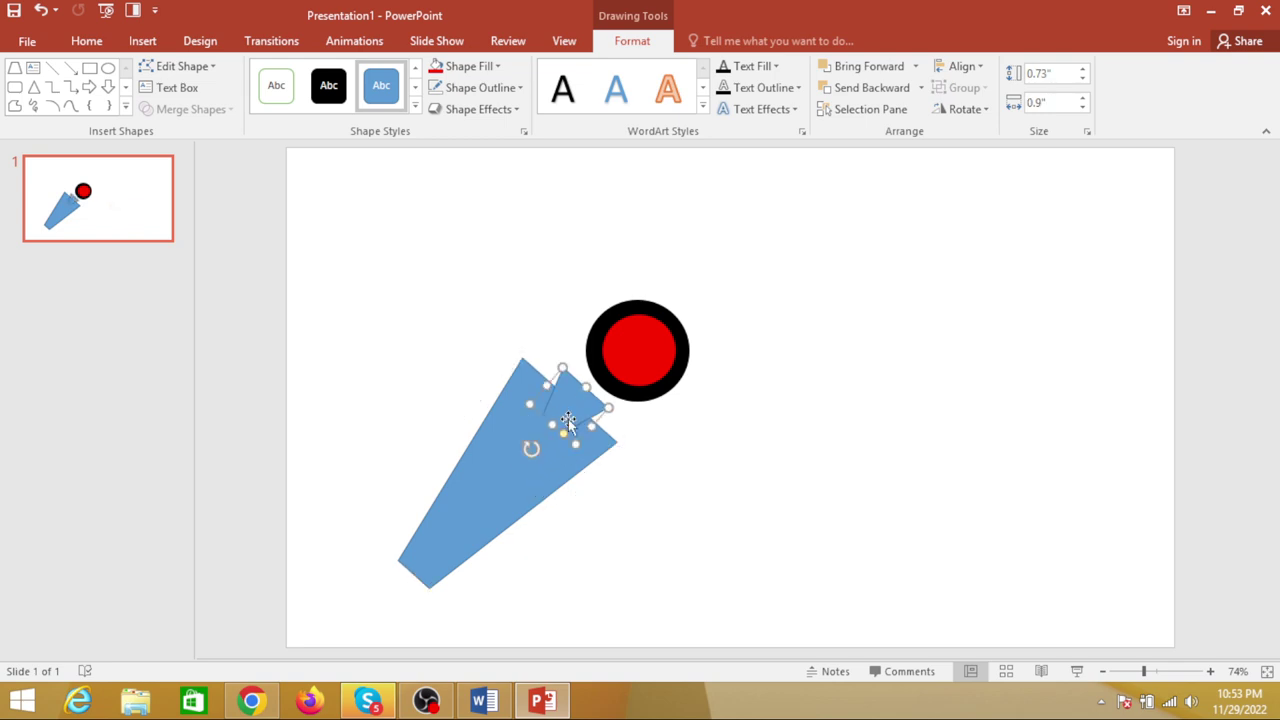
pyautogui.moveTo(568, 419); pyautogui.dragTo(605, 402)
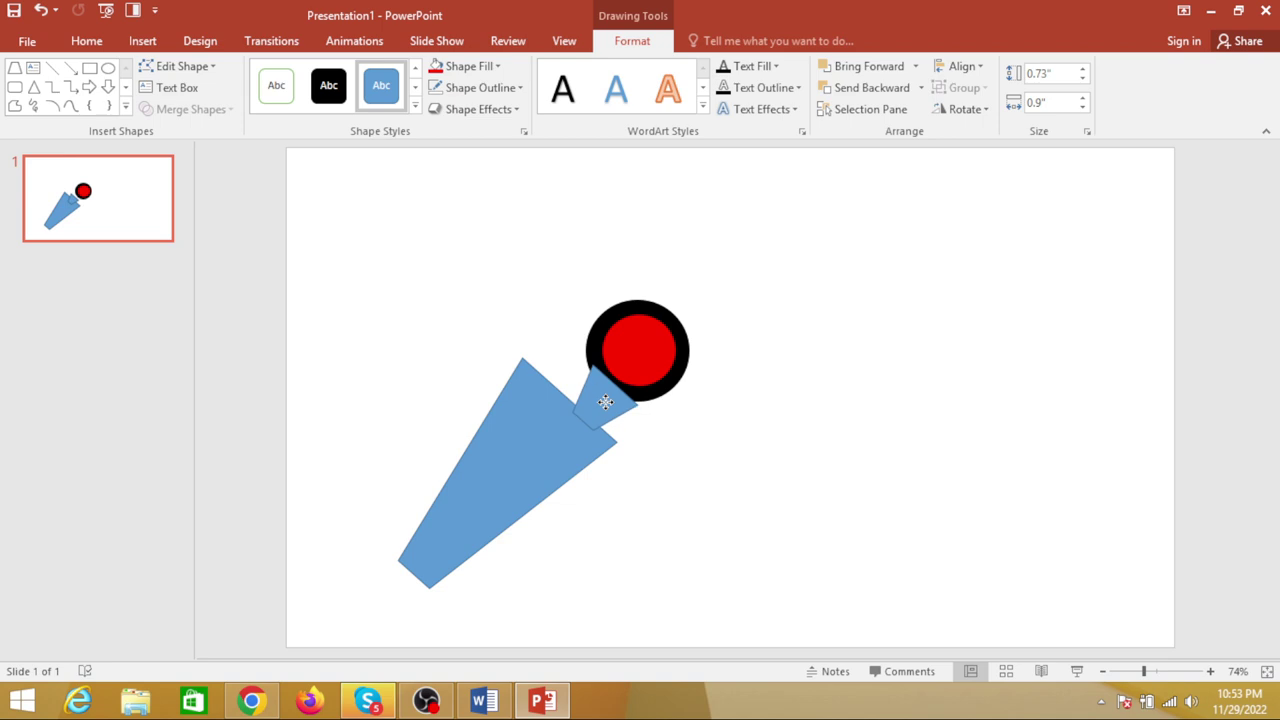
pyautogui.moveTo(514, 451); pyautogui.dragTo(545, 458)
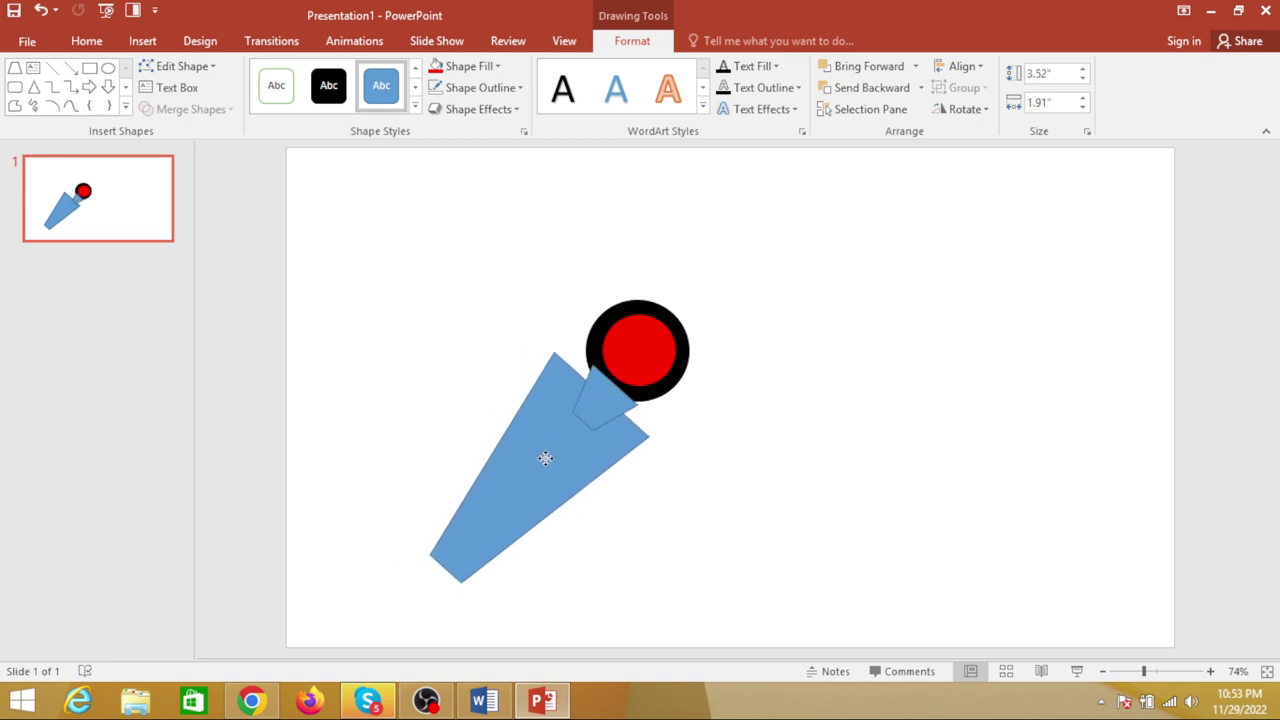
pyautogui.moveTo(545, 458); pyautogui.dragTo(555, 465)
pyautogui.click(600, 400)
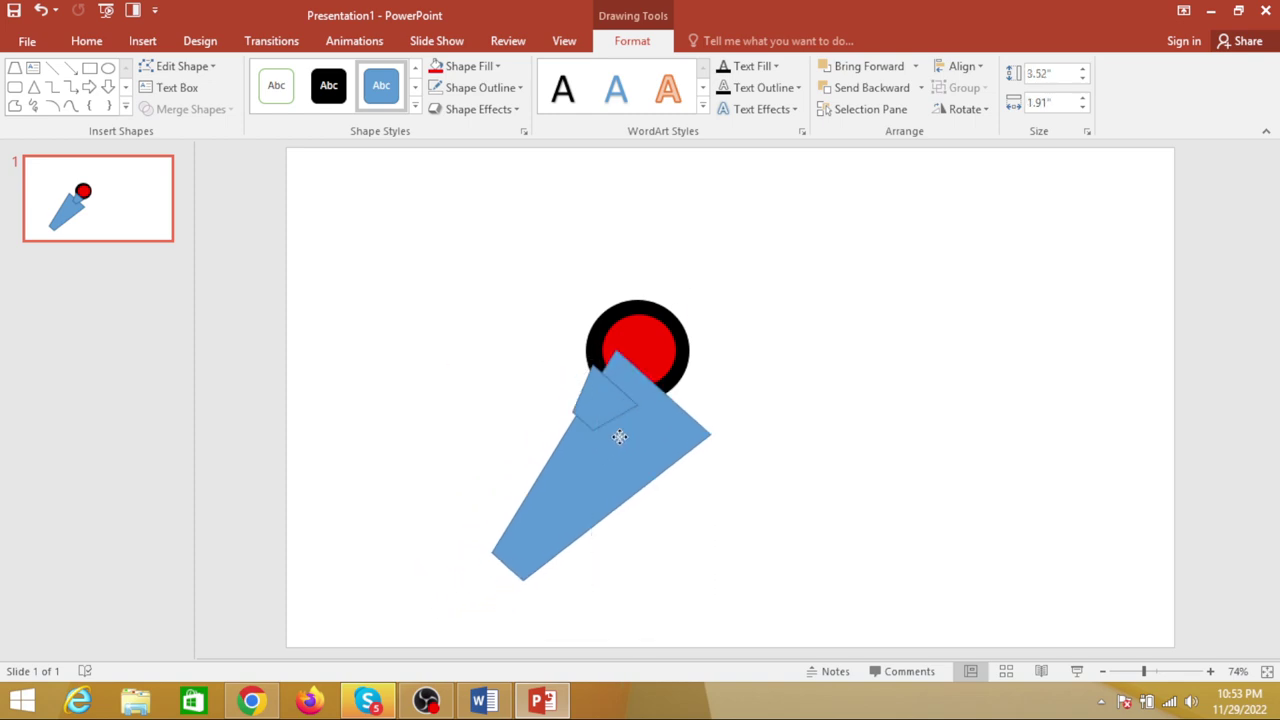
pyautogui.click(594, 417)
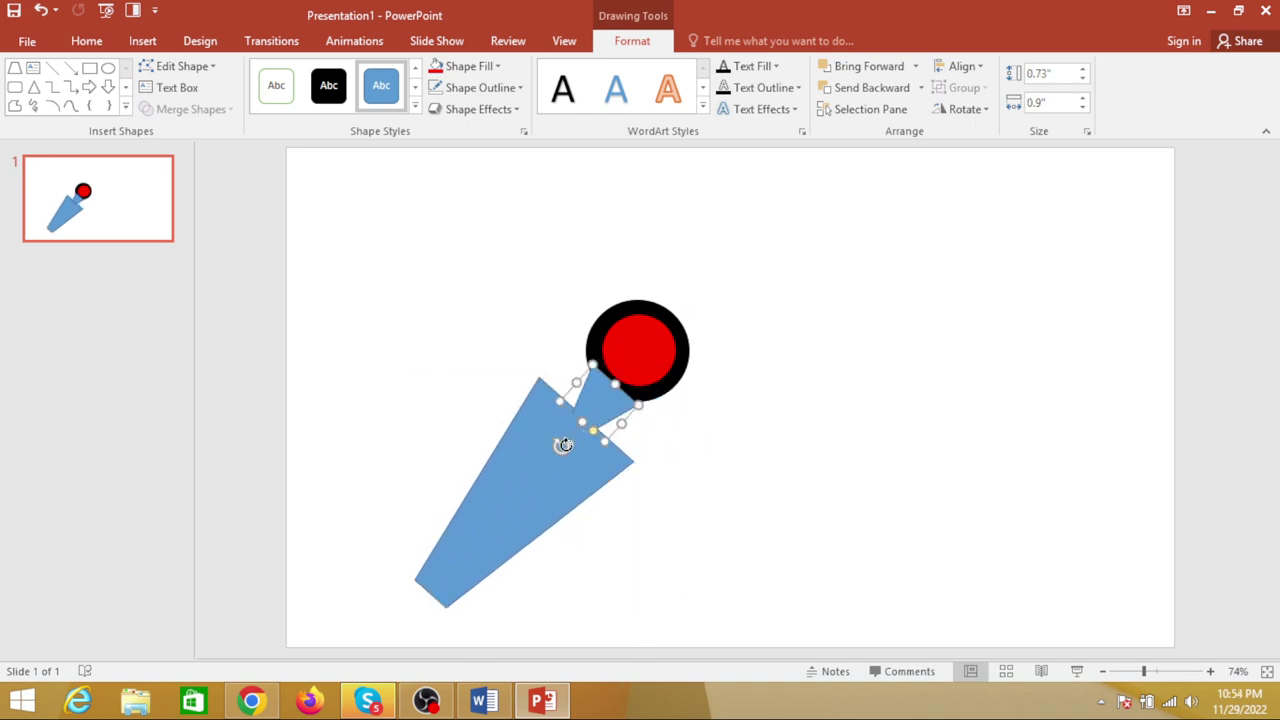
# Step: Rotate the connector under the hub, slim the blade to 3.49" × 1.51", and nudge the connector right
pyautogui.moveTo(564, 445)
pyautogui.mouseDown()
pyautogui.moveTo(633, 349)
pyautogui.moveTo(623, 354)
pyautogui.mouseUp()
pyautogui.moveTo(520, 514); pyautogui.dragTo(528, 505)
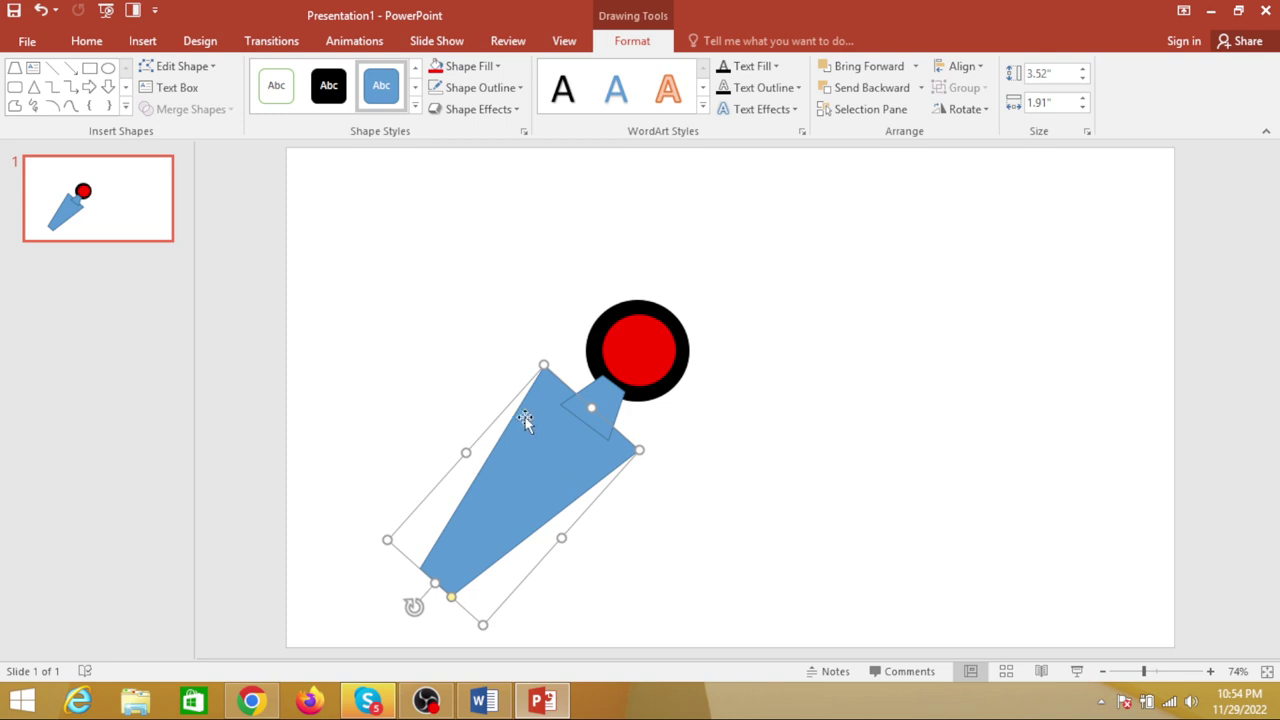
pyautogui.moveTo(540, 367); pyautogui.dragTo(546, 377)
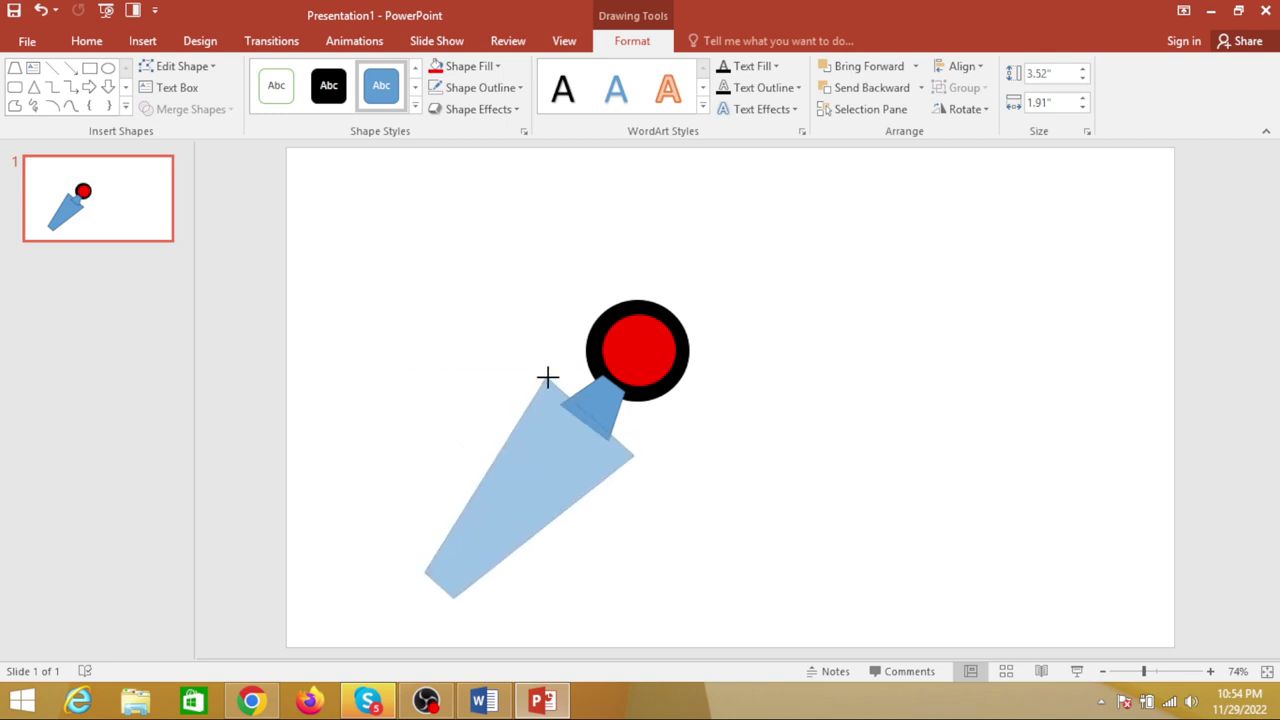
pyautogui.moveTo(634, 457); pyautogui.dragTo(624, 441)
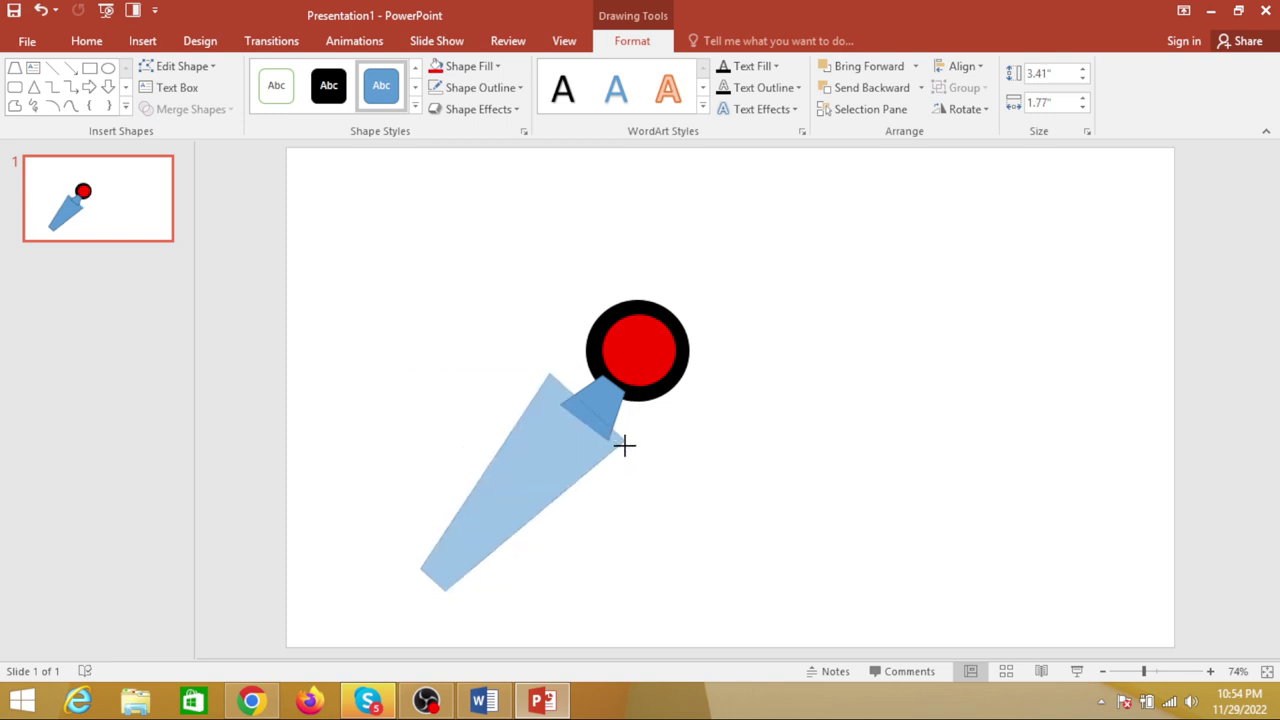
pyautogui.moveTo(544, 460); pyautogui.dragTo(556, 458)
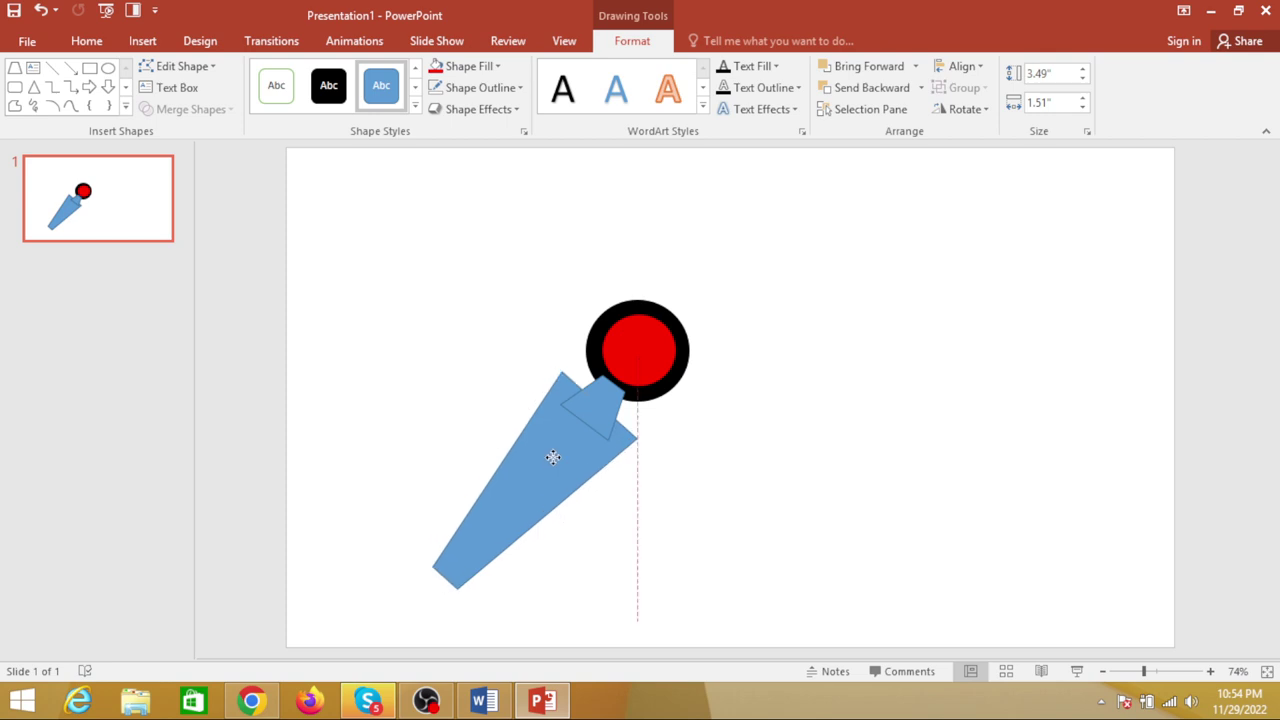
pyautogui.click(594, 406)
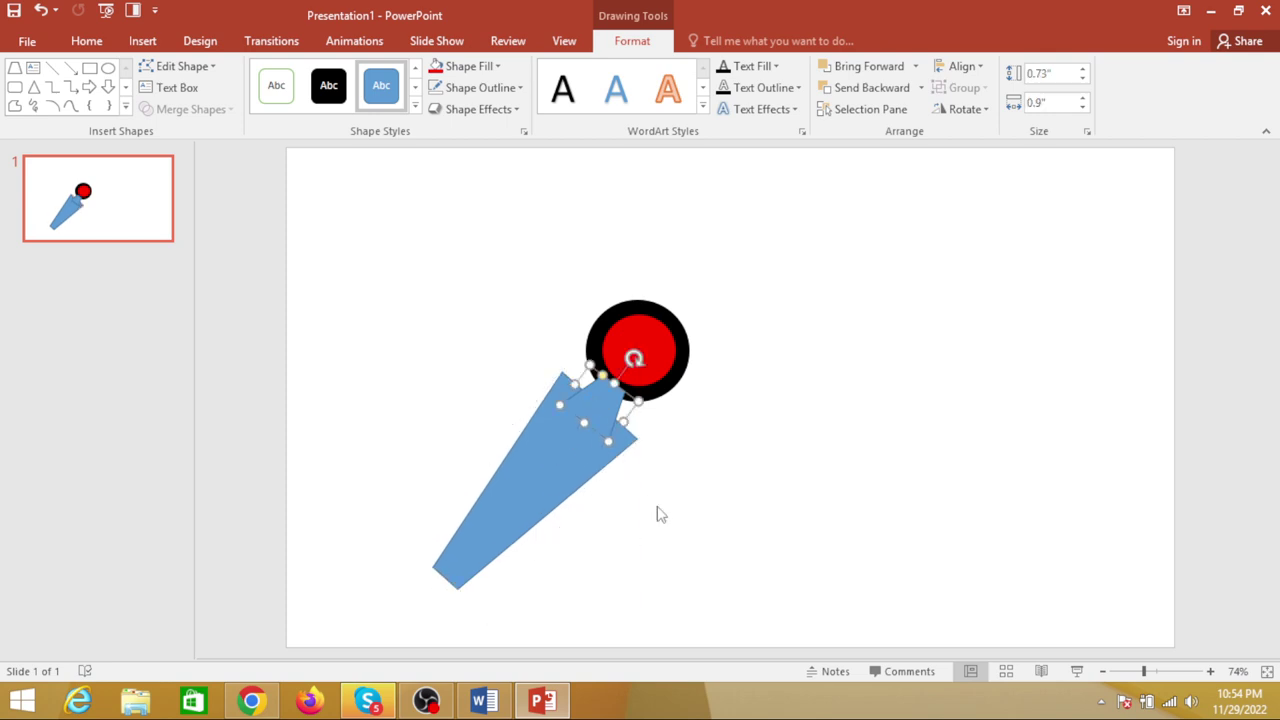
pyautogui.hotkey('ctrl', 'z')
pyautogui.press('Right')
pyautogui.press('Right')
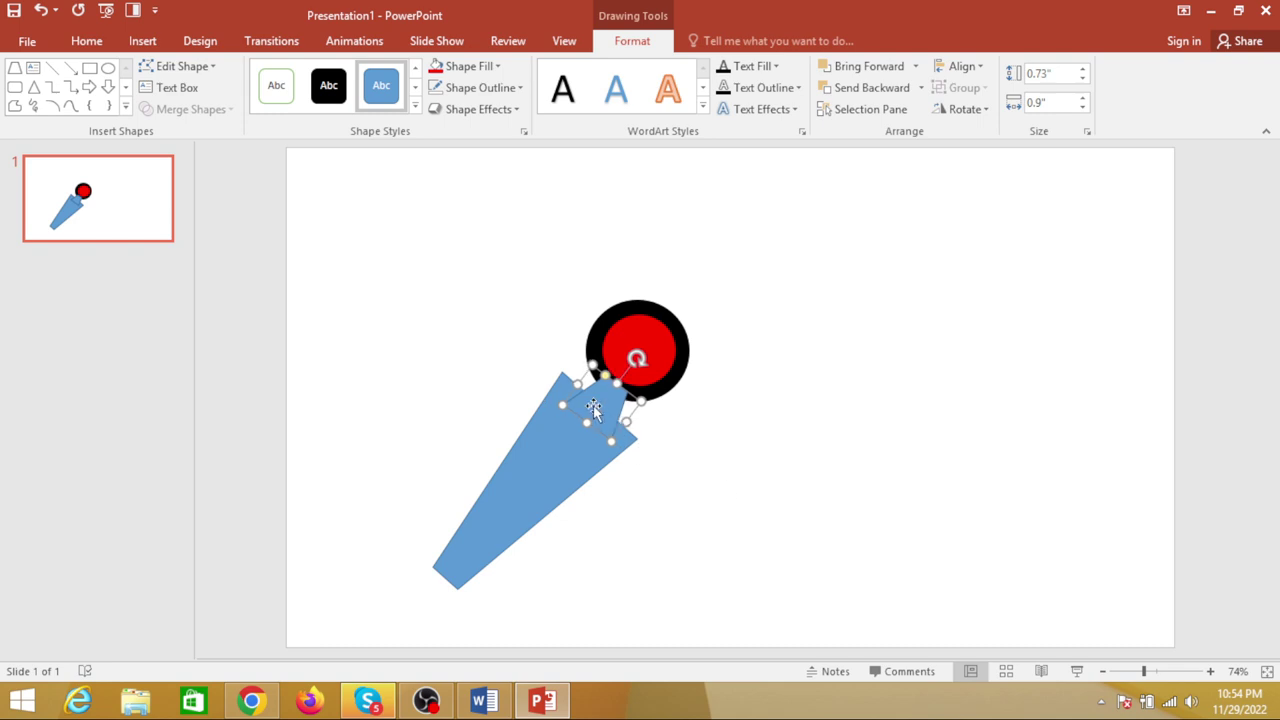
# Step: Send the connector piece to the back, behind the red hub
pyautogui.rightClick(594, 408)
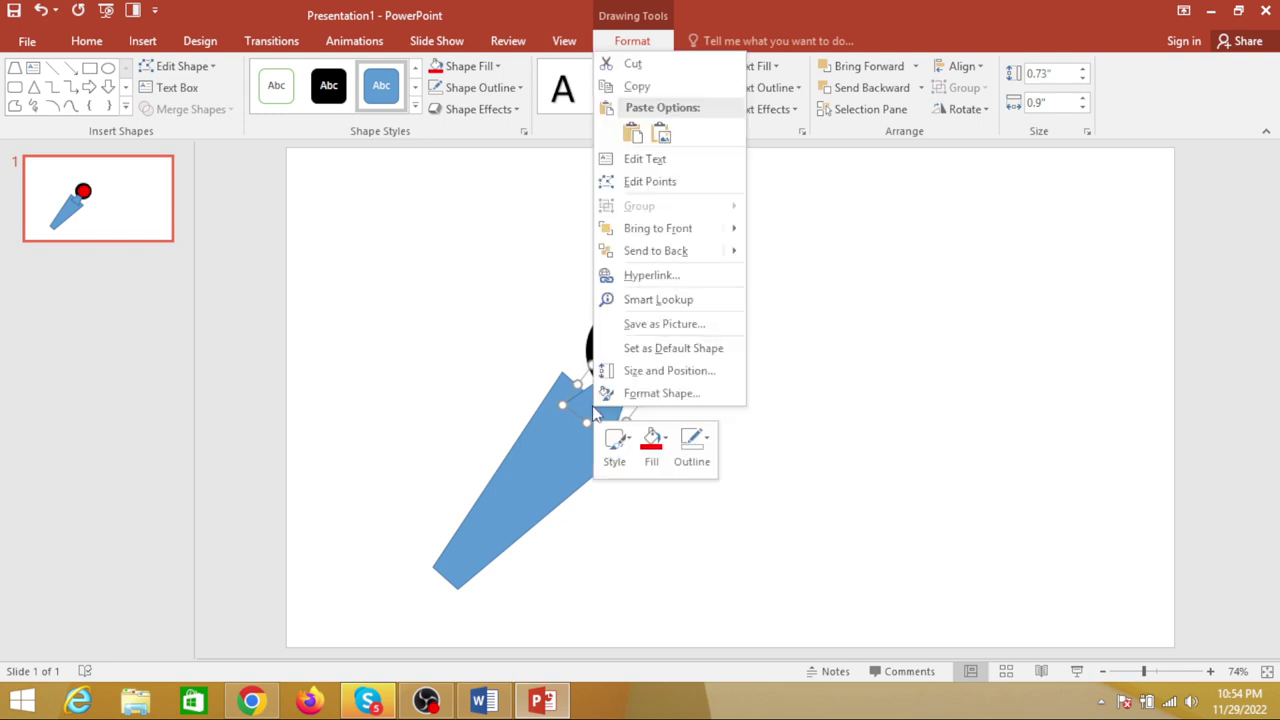
pyautogui.moveTo(703, 260)
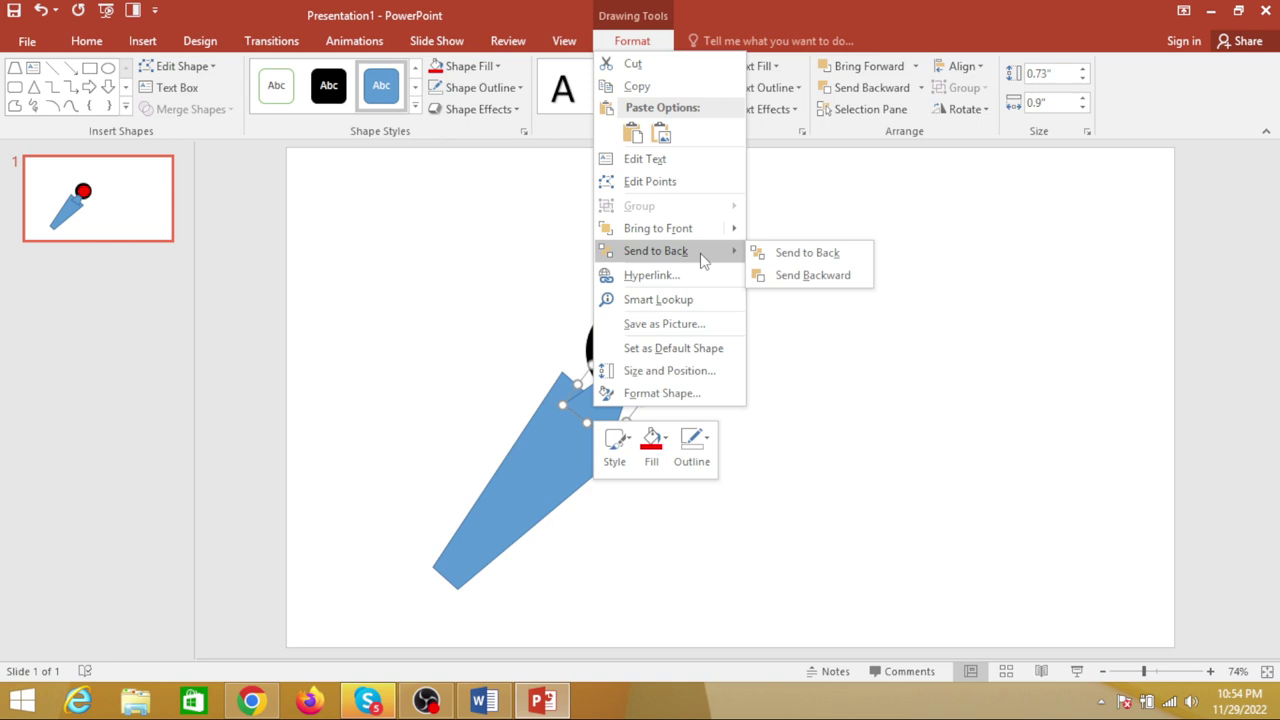
pyautogui.click(785, 253)
# Step: Rotate the blade slightly, nudge it up and right, and send it to the back
pyautogui.click(557, 463)
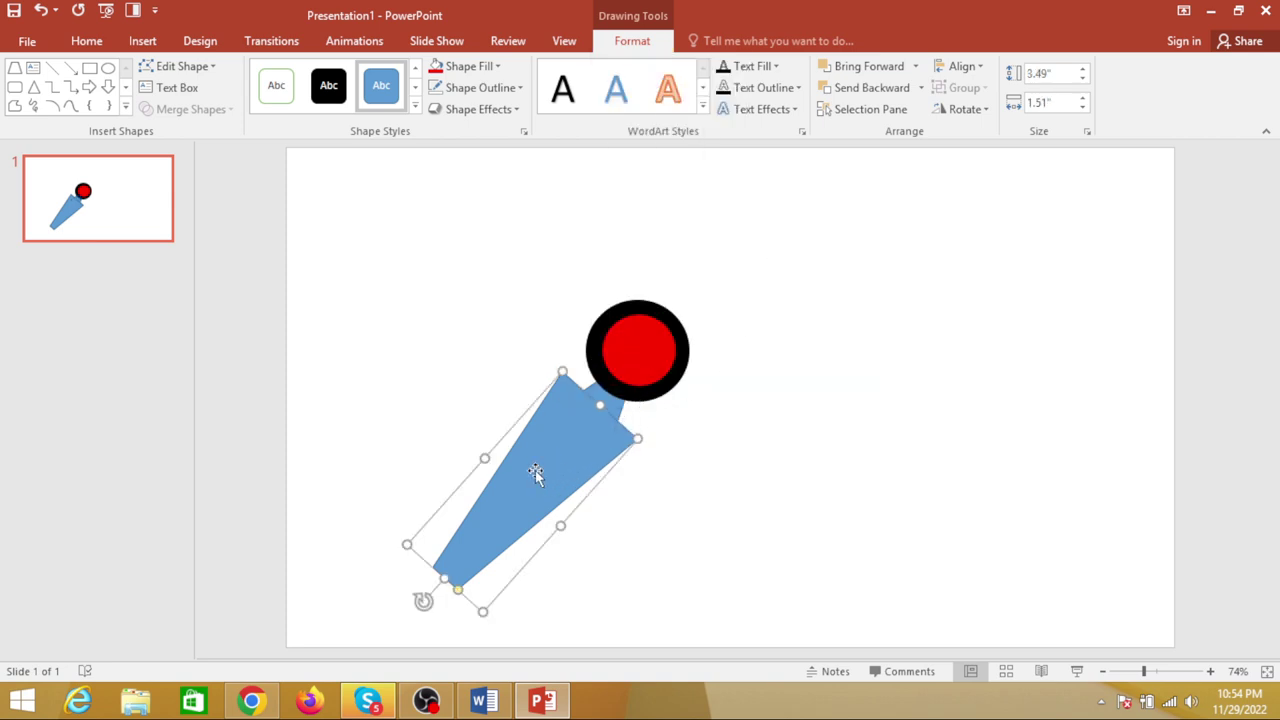
pyautogui.moveTo(424, 599); pyautogui.dragTo(428, 606)
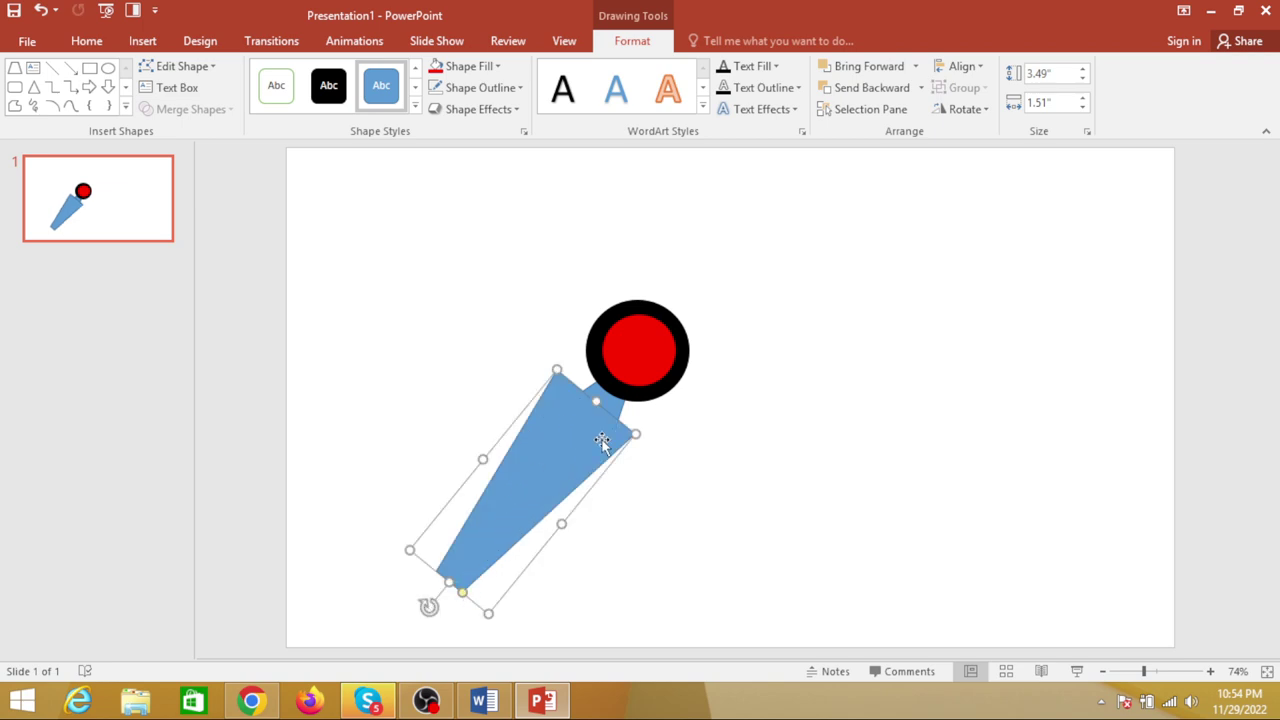
pyautogui.moveTo(578, 440); pyautogui.dragTo(573, 446)
pyautogui.press('Up')
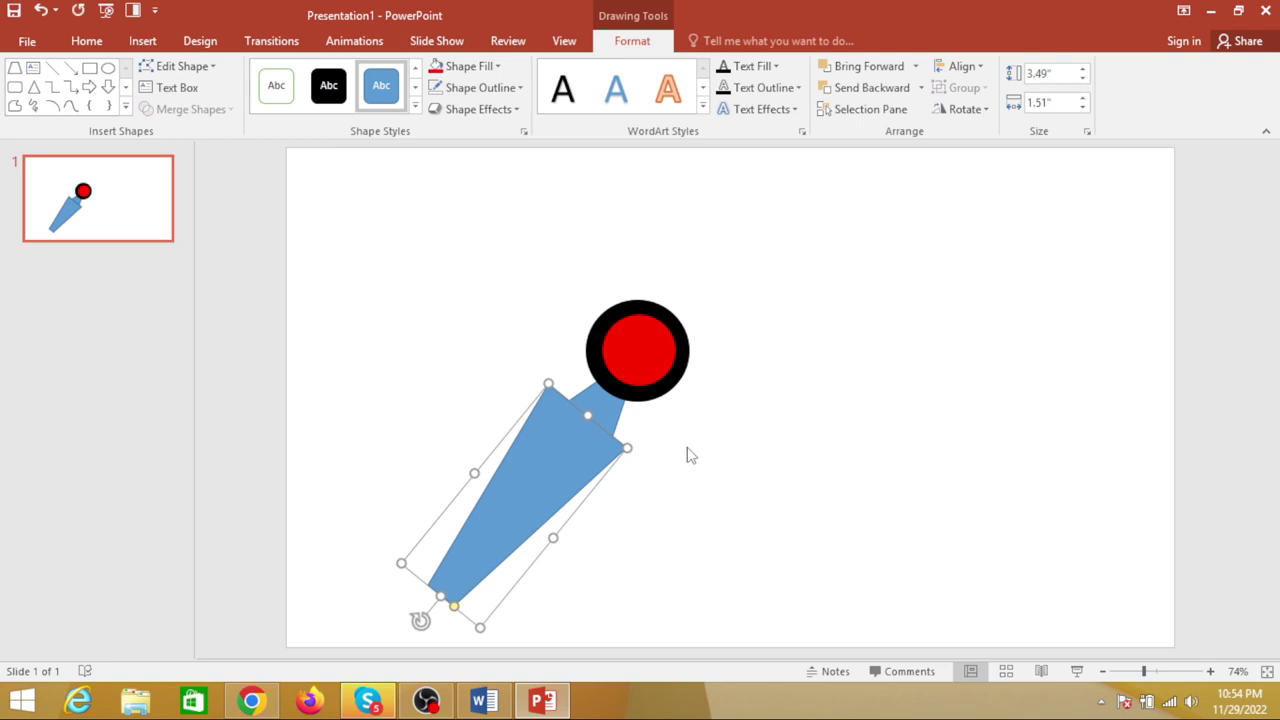
pyautogui.press('Right')
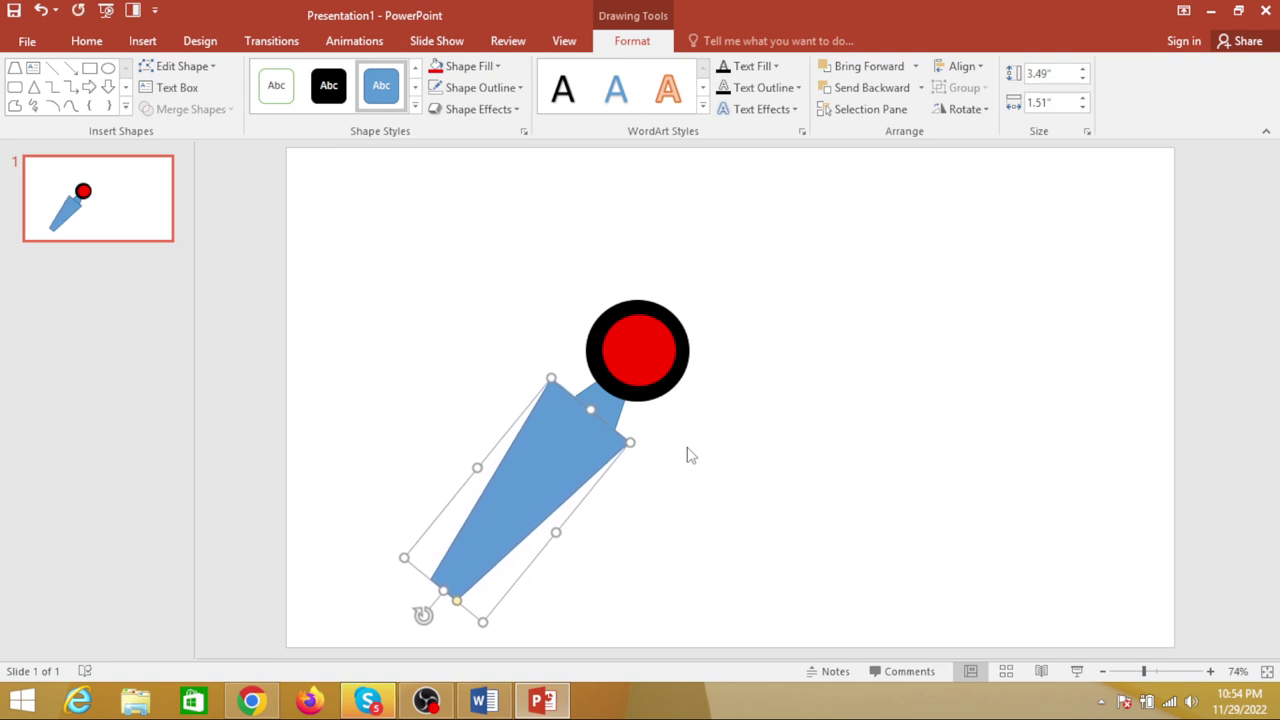
pyautogui.press('Up')
pyautogui.press('Up')
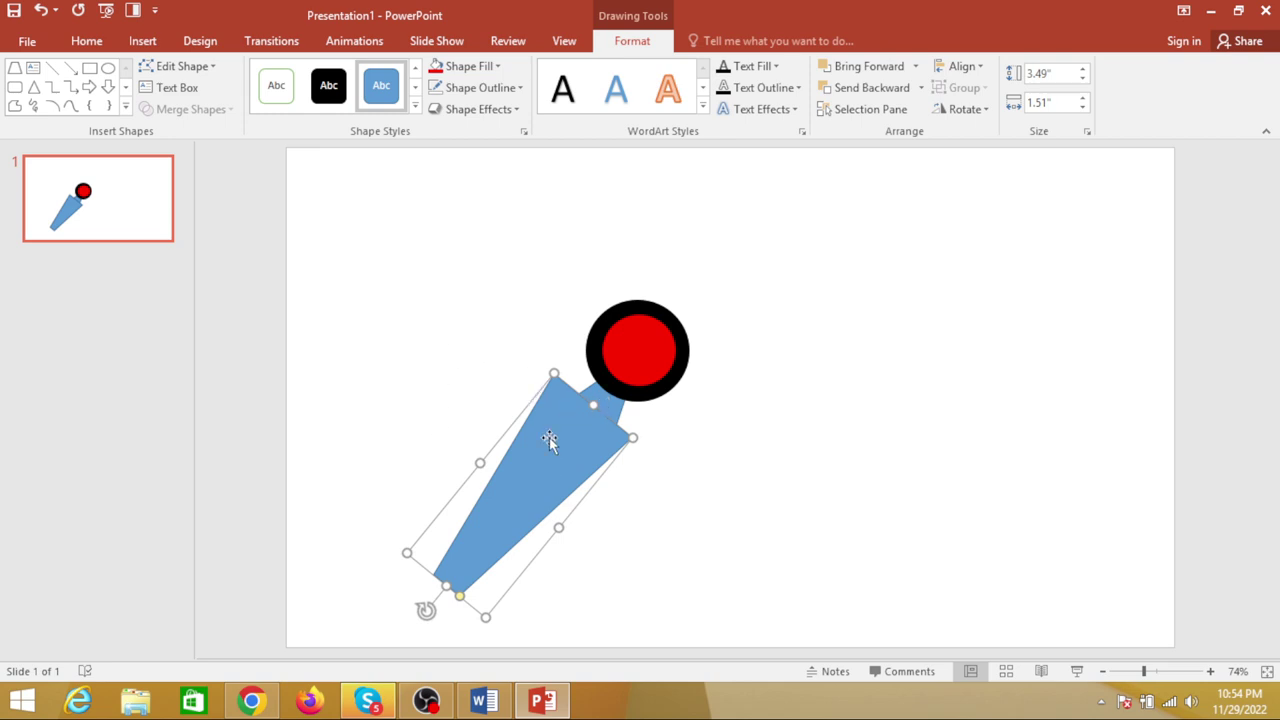
pyautogui.rightClick(549, 437)
pyautogui.moveTo(668, 290)
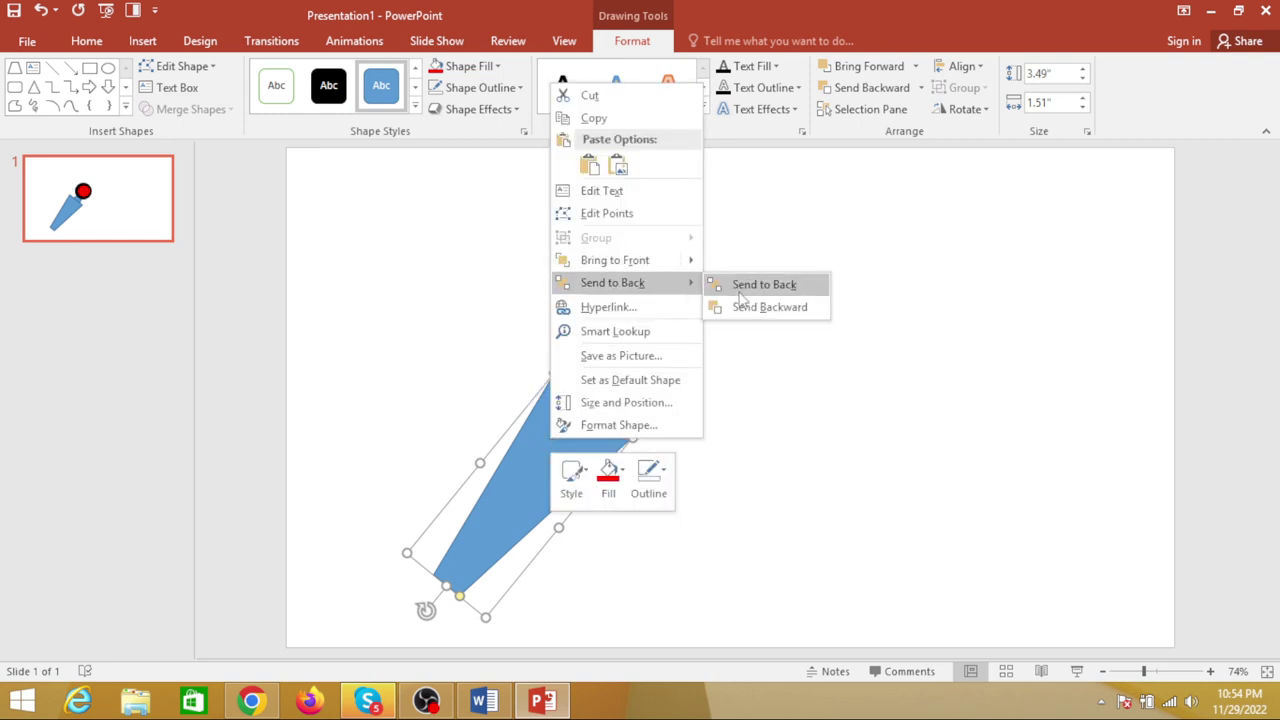
pyautogui.click(742, 290)
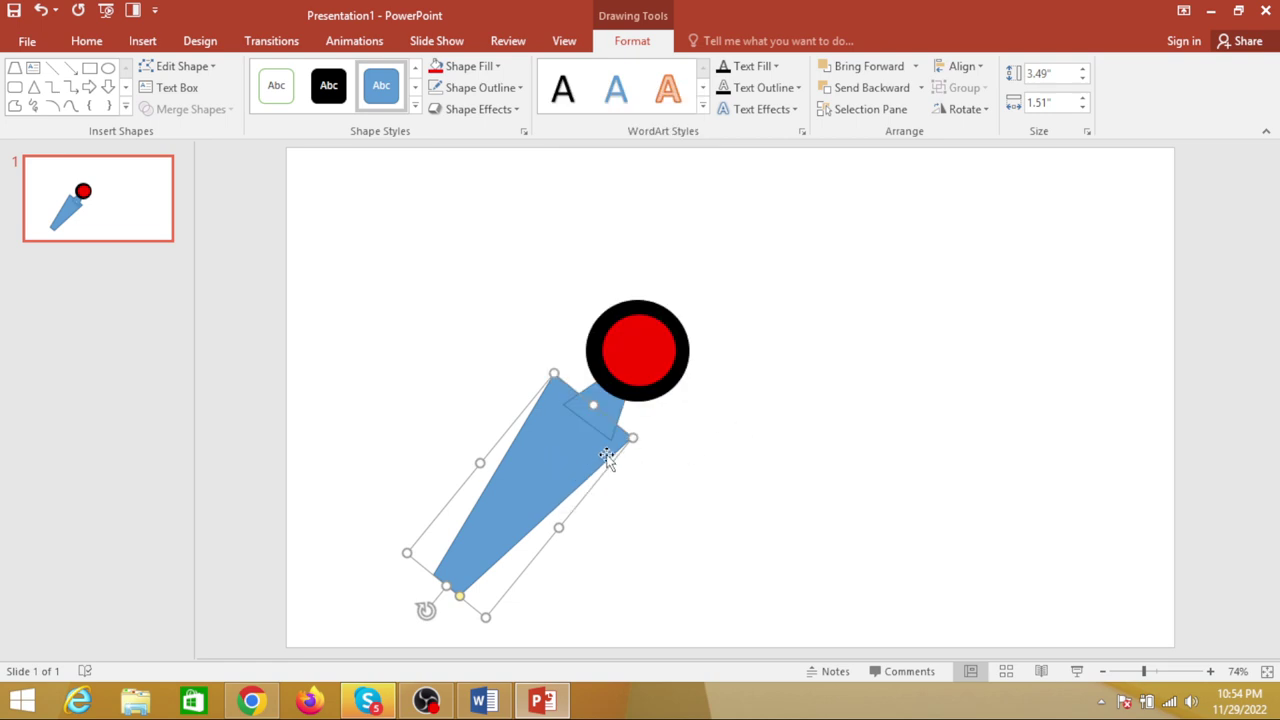
pyautogui.click(820, 448)
pyautogui.click(554, 457)
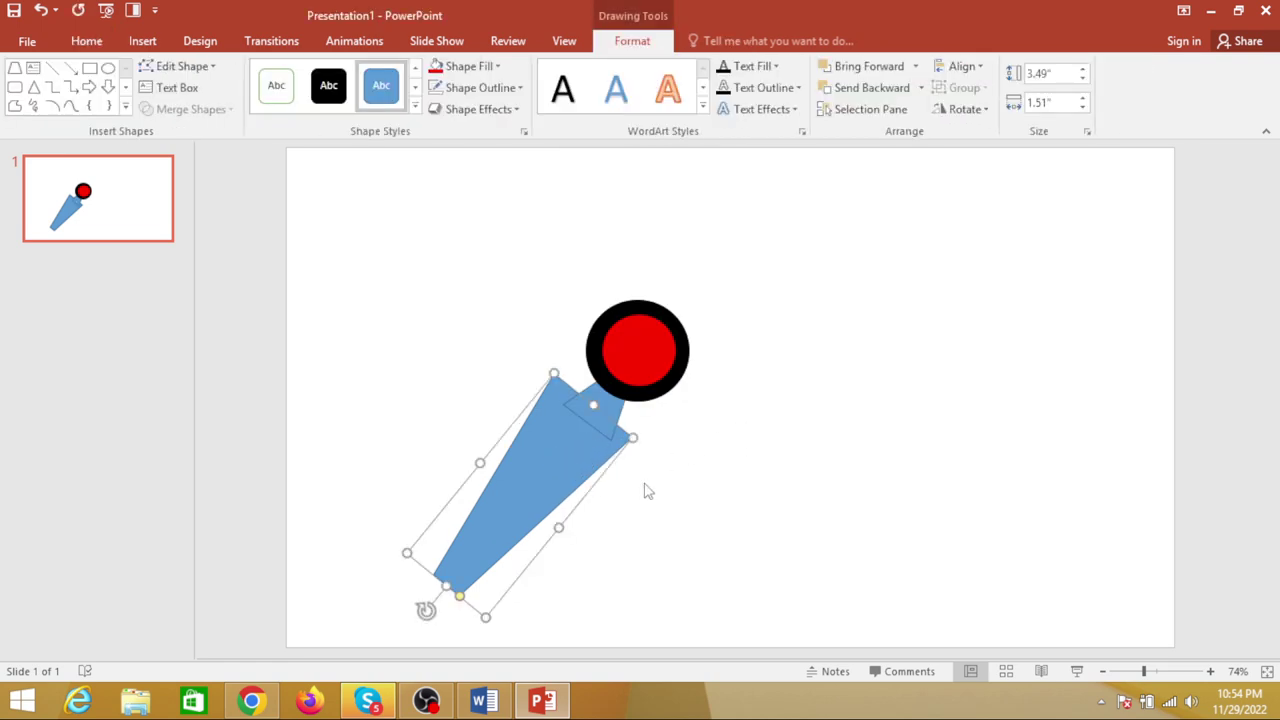
# Step: Draw a small rectangle on the blade near the hub
pyautogui.click(506, 264)
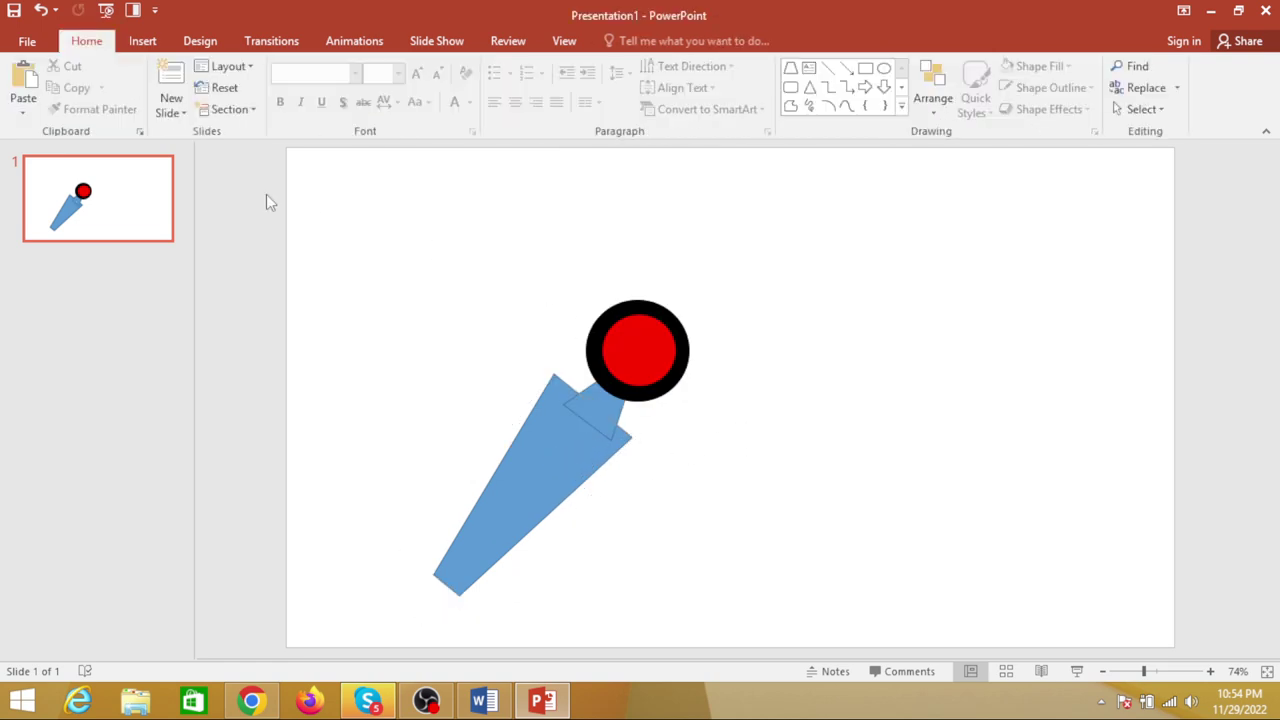
pyautogui.click(142, 41)
pyautogui.click(322, 112)
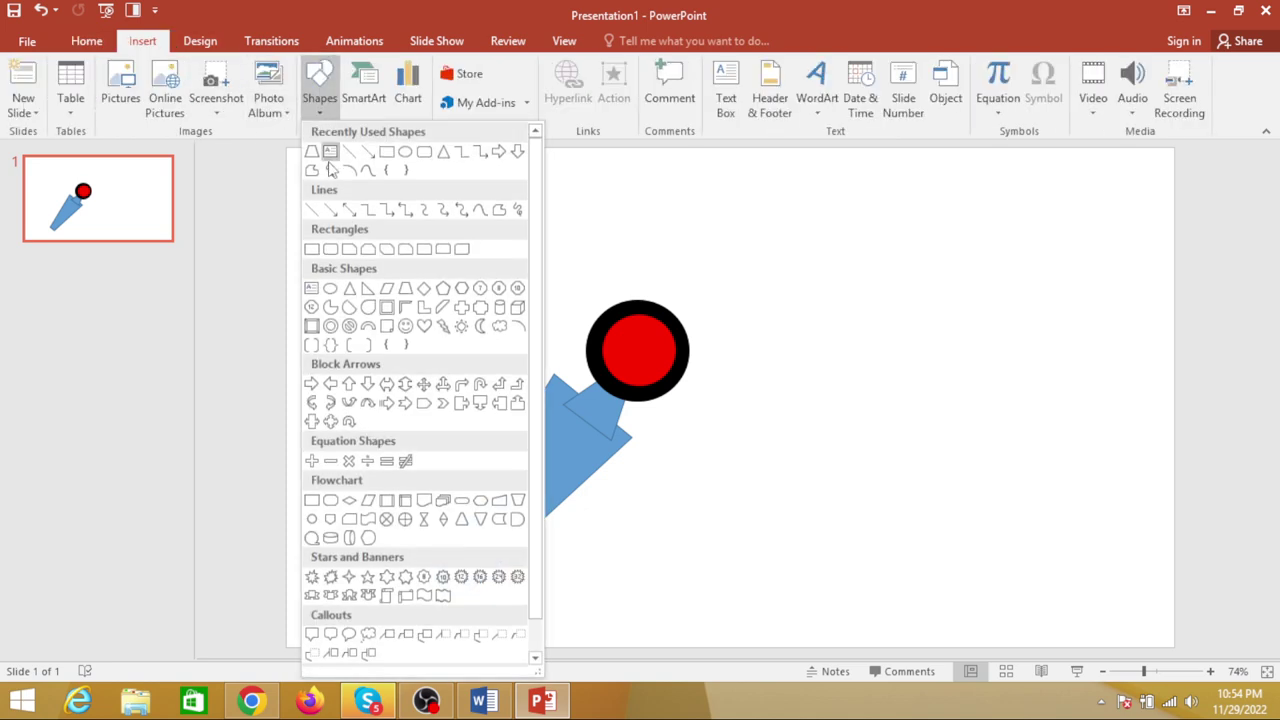
pyautogui.click(390, 151)
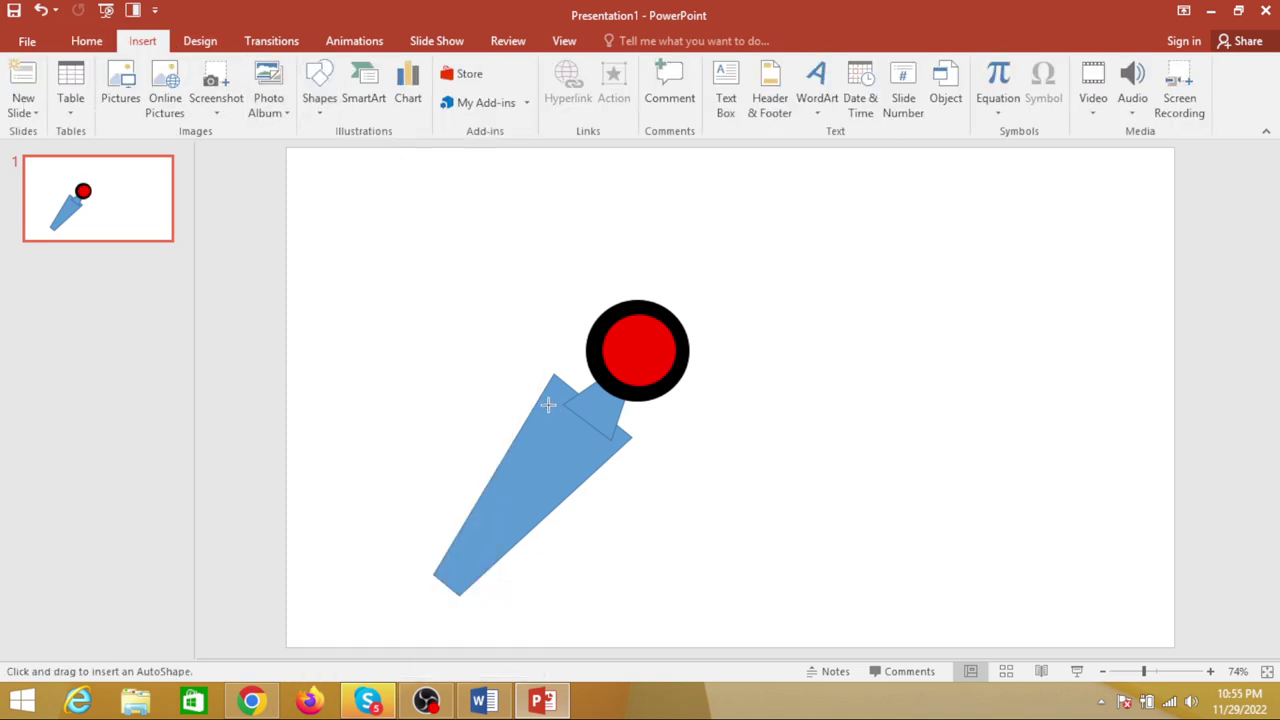
pyautogui.moveTo(567, 430); pyautogui.dragTo(566, 416)
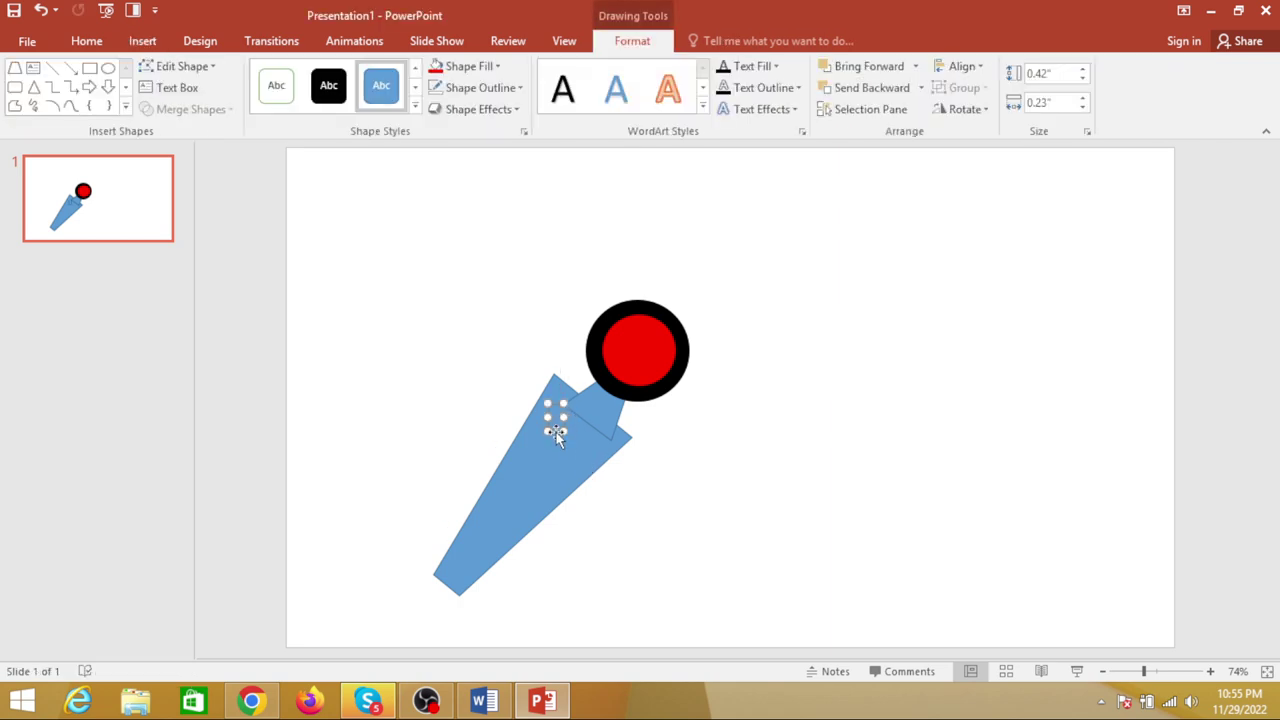
pyautogui.moveTo(556, 432); pyautogui.dragTo(559, 422)
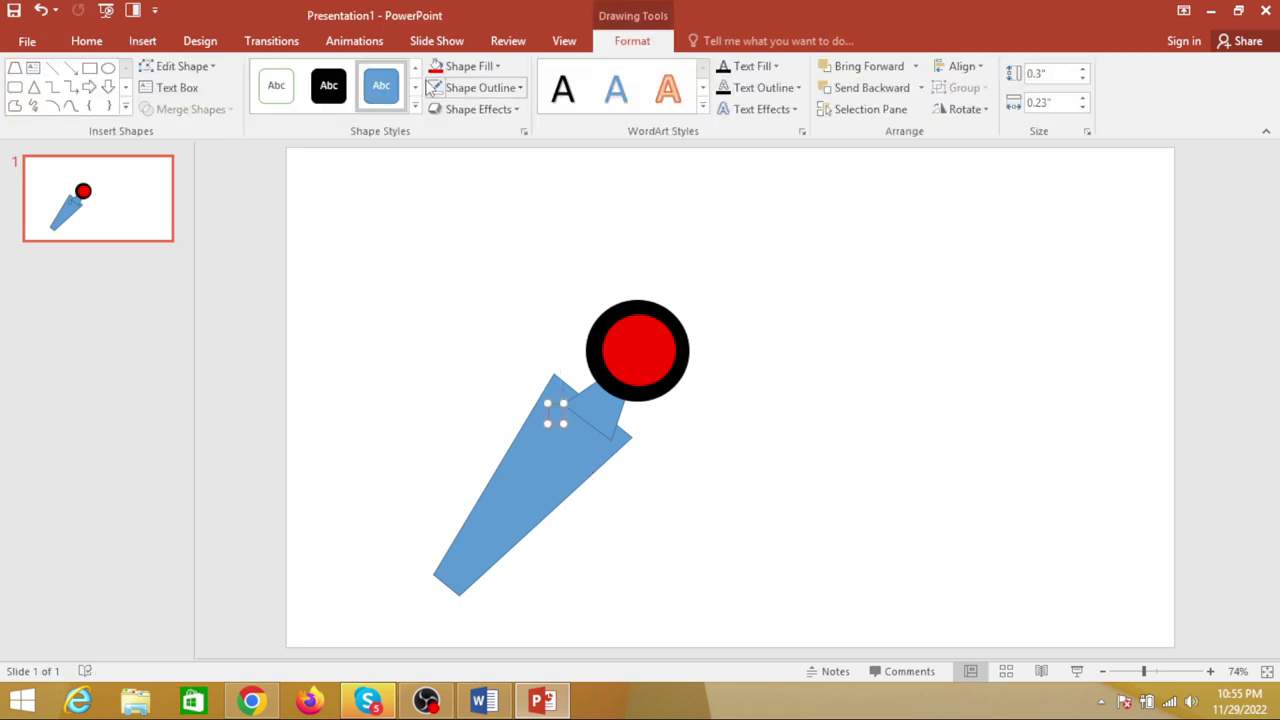
# Step: Fill the rectangle white, position it on the blade, and duplicate it
pyautogui.click(497, 66)
pyautogui.click(437, 108)
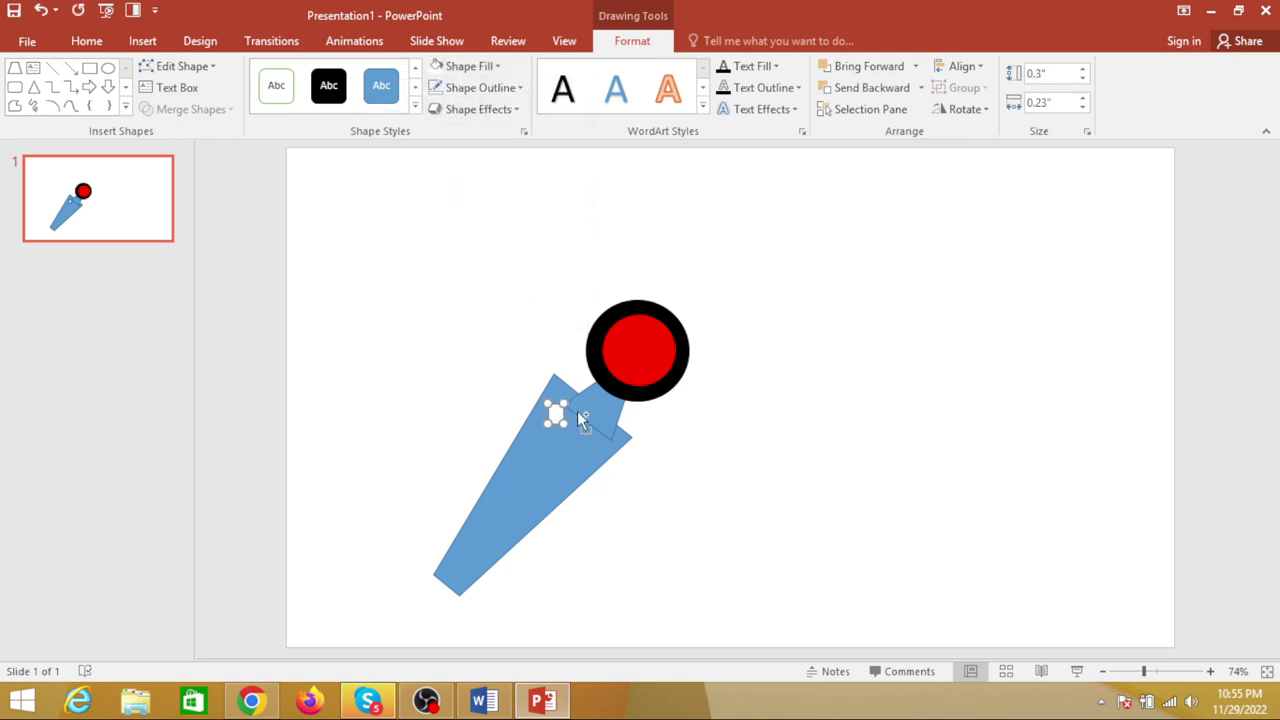
pyautogui.moveTo(580, 418); pyautogui.dragTo(589, 427)
pyautogui.moveTo(572, 430); pyautogui.dragTo(556, 441)
pyautogui.hotkey('ctrl', 'd')
# Step: Group the blade, both white squares and the connector into one 3.5" × 2.44" object
pyautogui.click(787, 445)
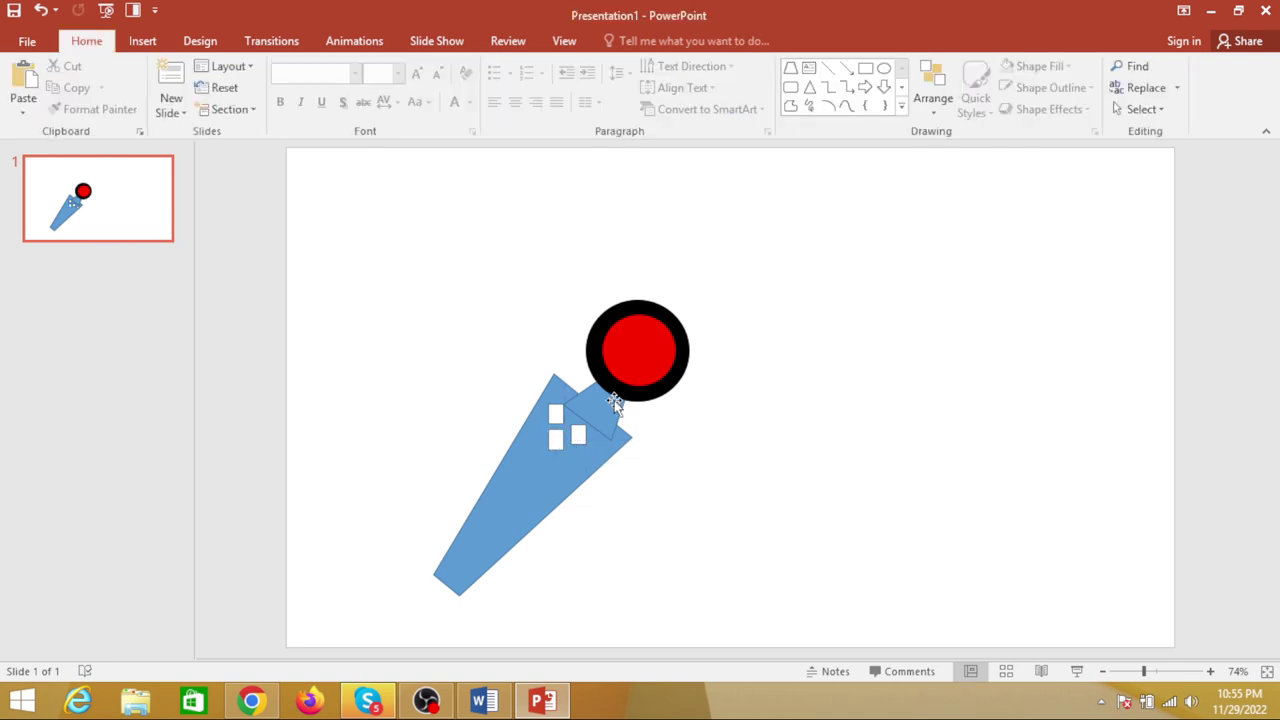
pyautogui.click(514, 500)
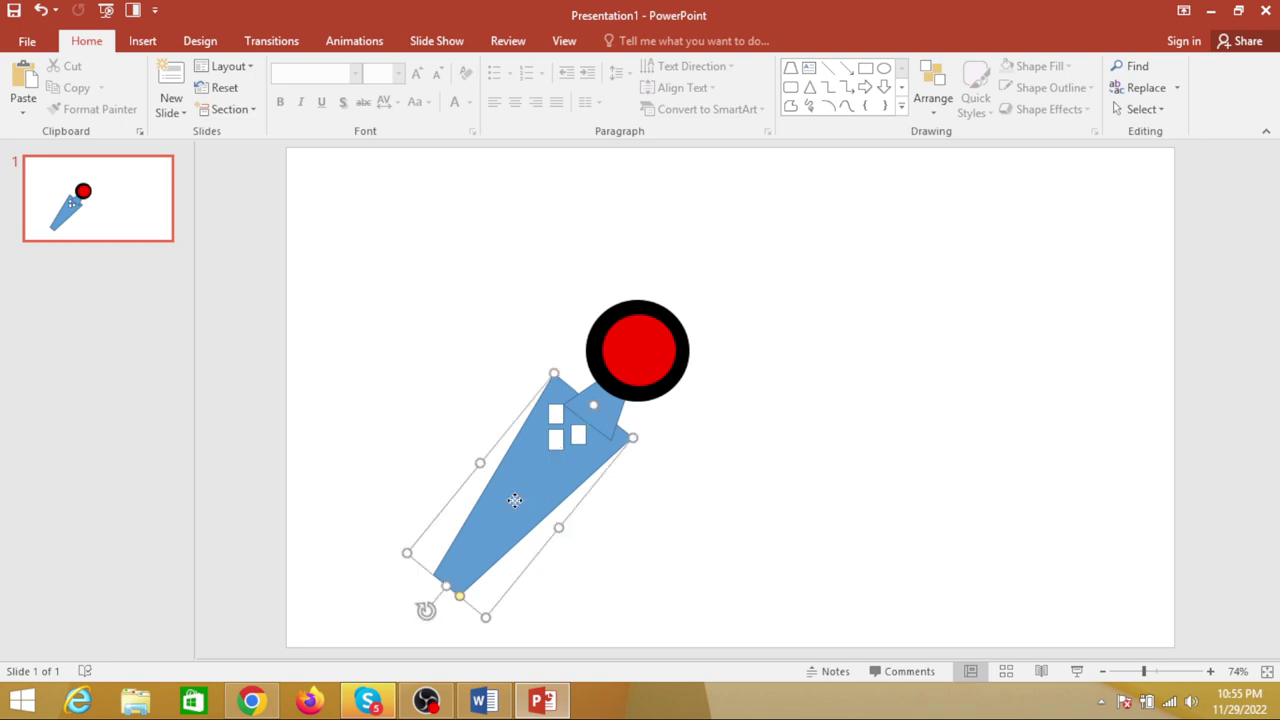
pyautogui.keyDown('shift'); pyautogui.click(555, 441); pyautogui.keyUp('shift')
pyautogui.keyDown('shift'); pyautogui.click(578, 434); pyautogui.keyUp('shift')
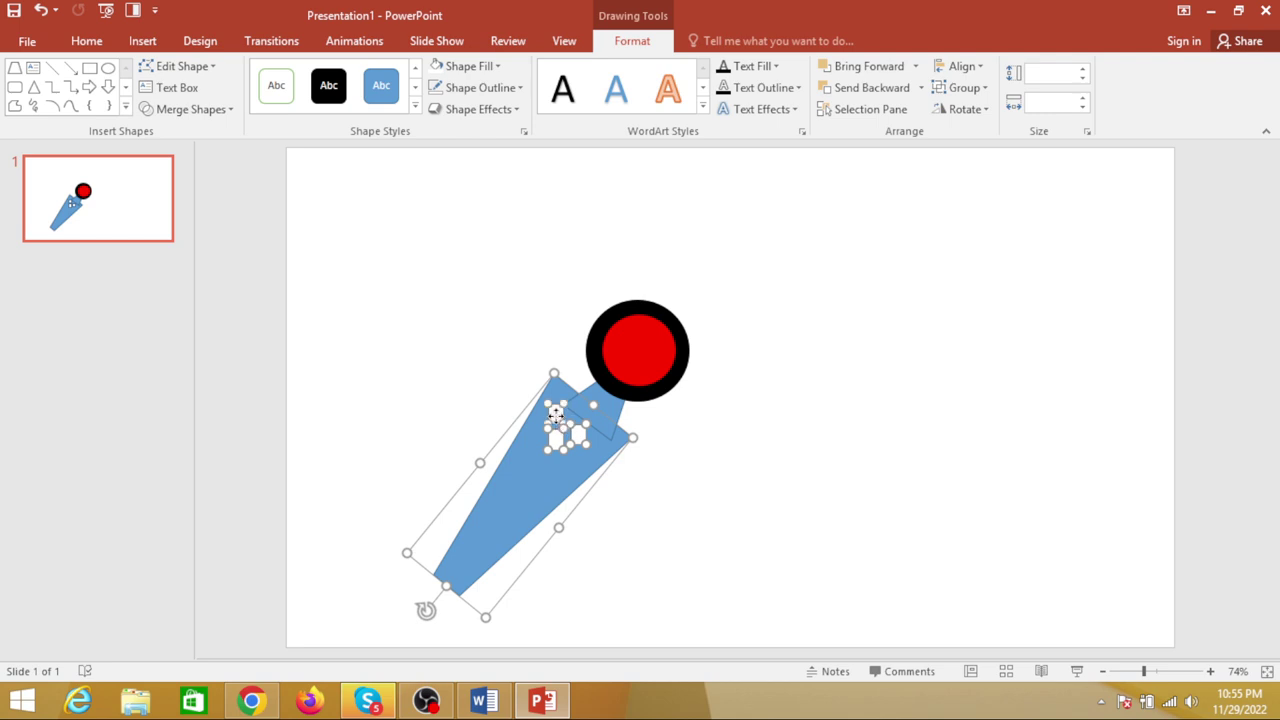
pyautogui.keyDown('shift'); pyautogui.click(609, 401); pyautogui.keyUp('shift')
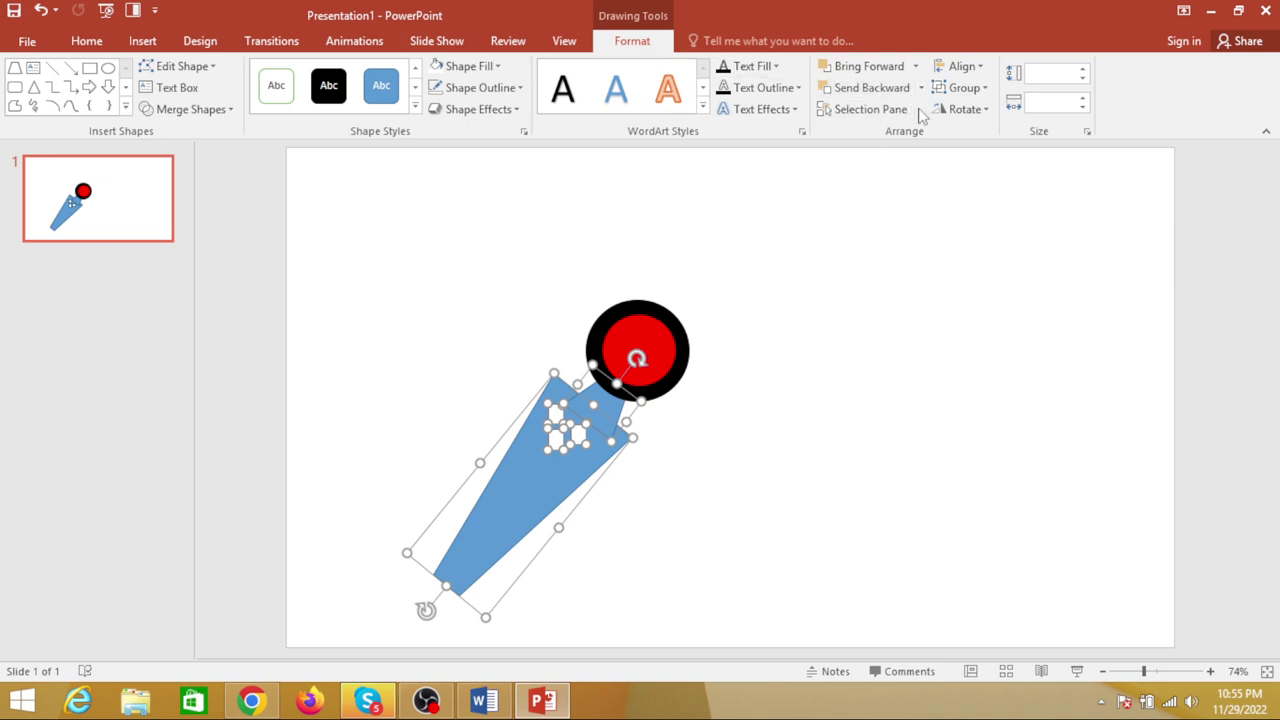
pyautogui.click(987, 92)
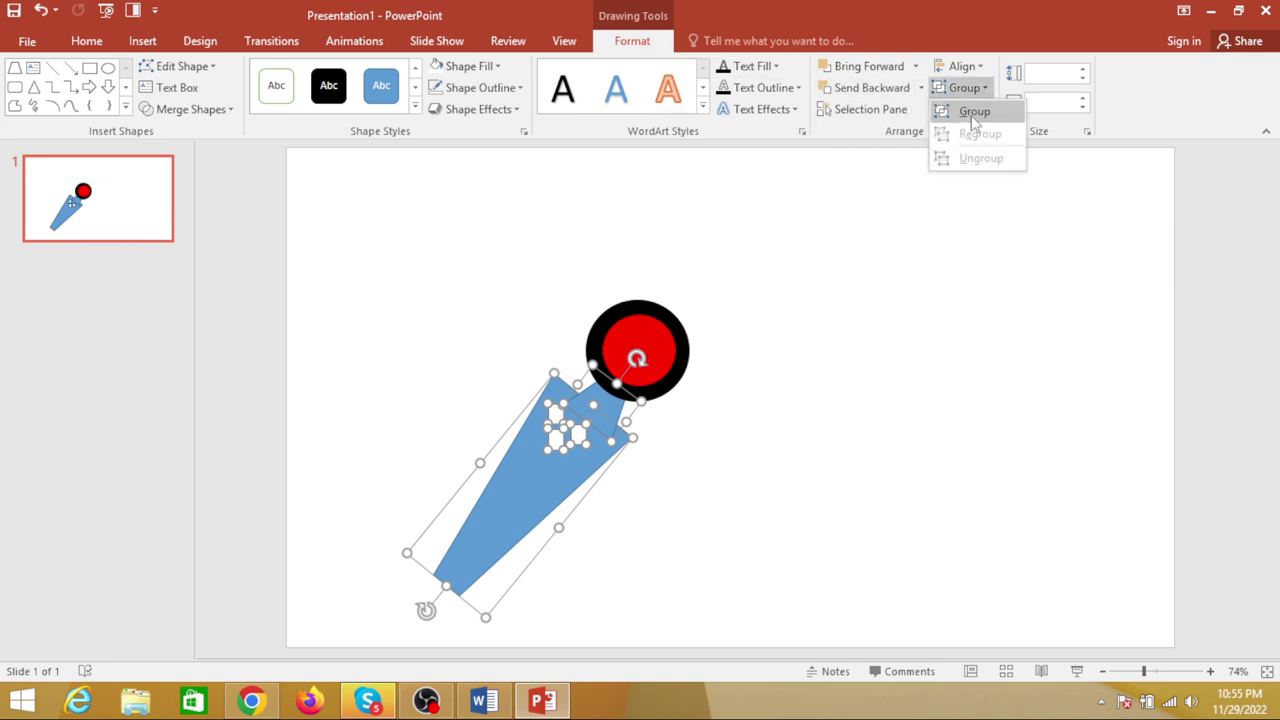
pyautogui.click(965, 109)
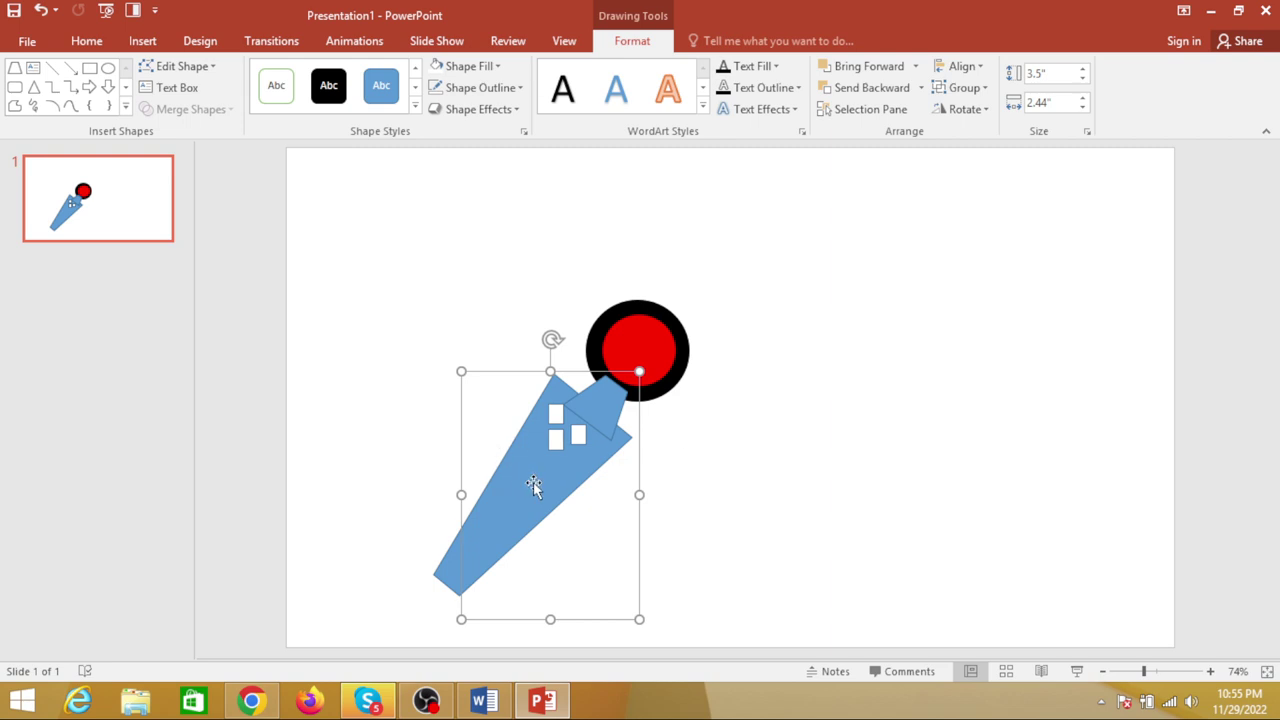
# Step: Duplicate the grouped blade and rotate the copy so it points right from the hub
pyautogui.hotkey('ctrl', 'd')
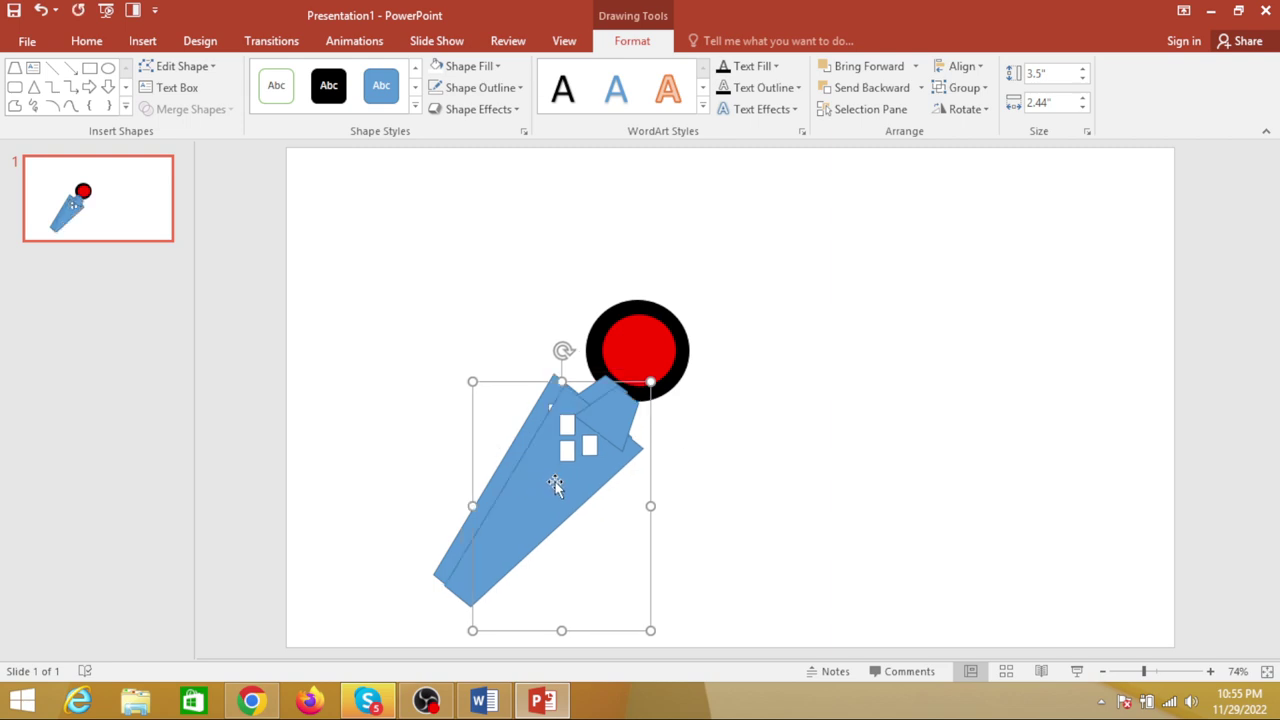
pyautogui.moveTo(555, 485); pyautogui.dragTo(848, 359)
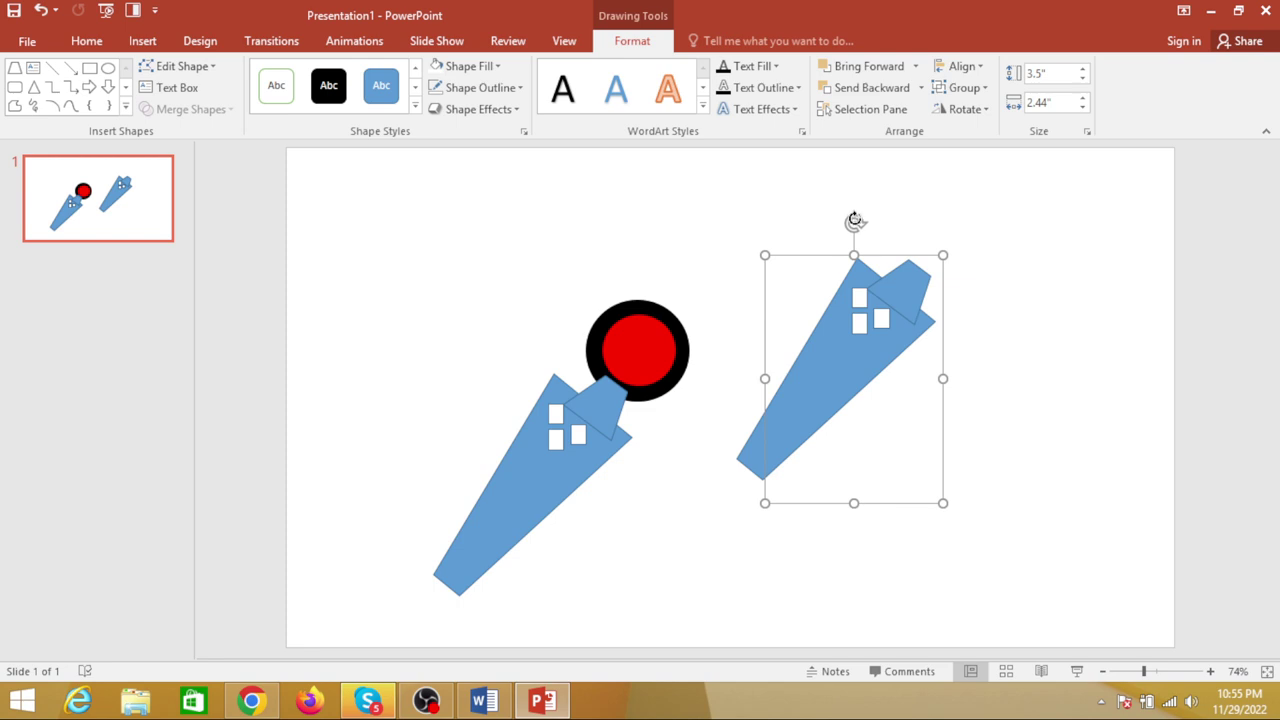
pyautogui.moveTo(855, 220); pyautogui.dragTo(881, 531)
pyautogui.moveTo(883, 409)
pyautogui.mouseDown()
pyautogui.moveTo(725, 283)
pyautogui.moveTo(806, 321)
pyautogui.mouseUp()
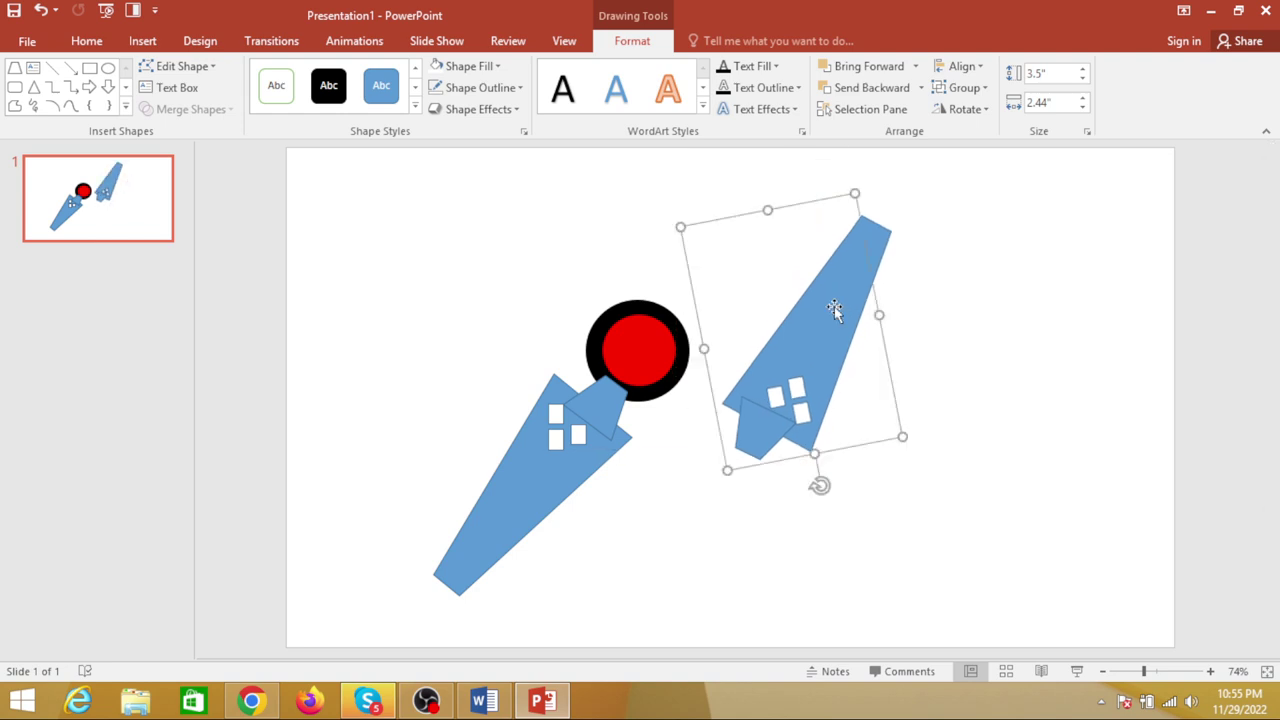
pyautogui.moveTo(820, 486); pyautogui.dragTo(672, 430)
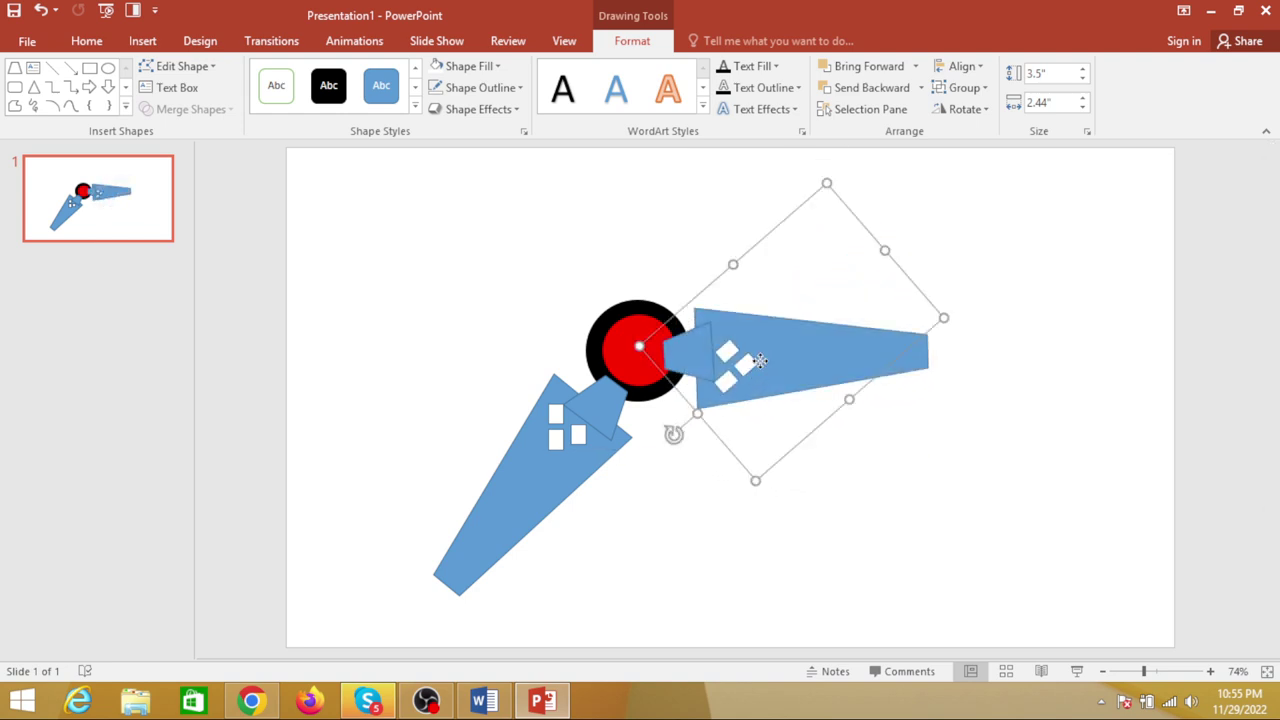
pyautogui.moveTo(758, 361); pyautogui.dragTo(770, 362)
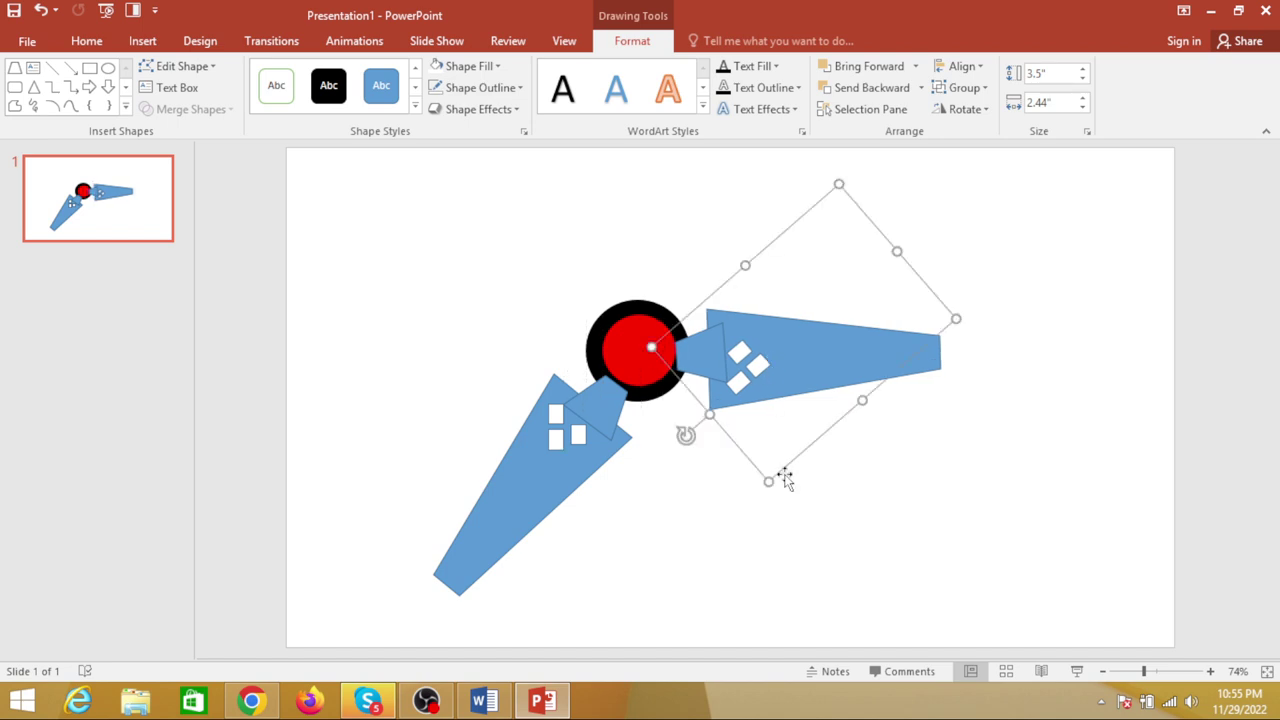
# Step: Duplicate the right blade, rotate it to the hub's upper left, and nudge the lower-left blade up
pyautogui.hotkey('ctrl', 'd')
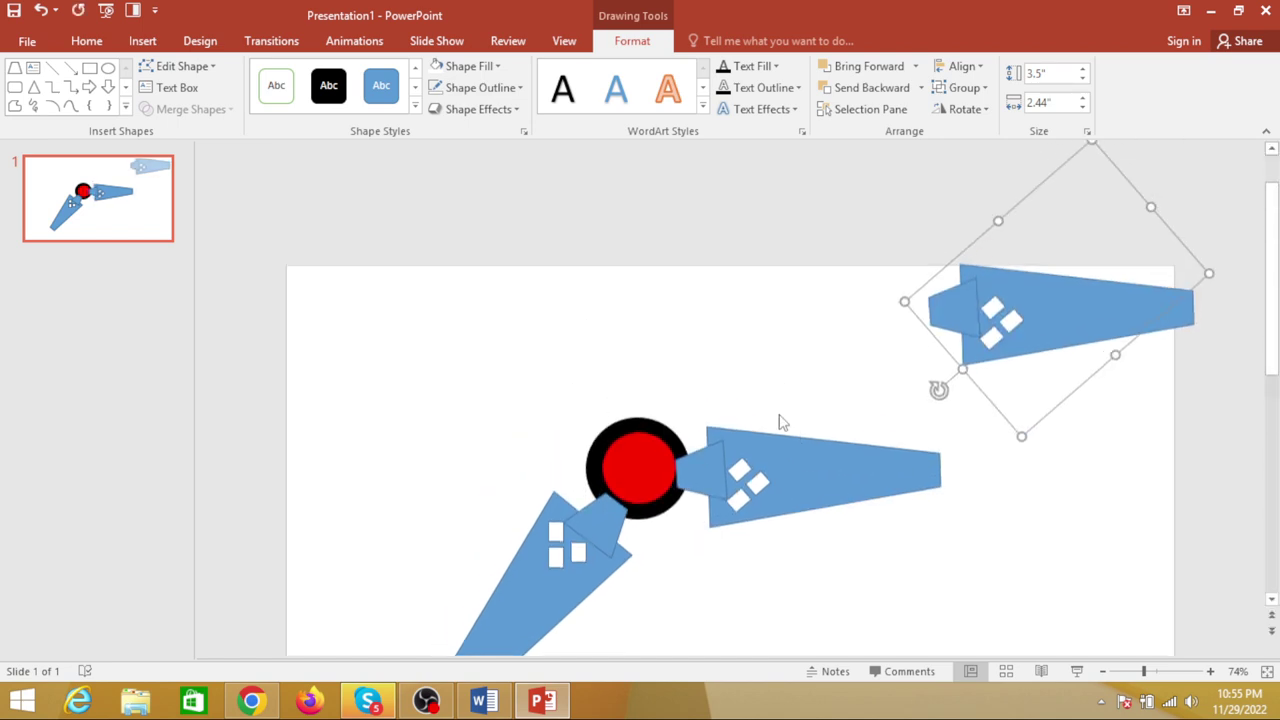
pyautogui.moveTo(957, 323)
pyautogui.mouseDown()
pyautogui.moveTo(706, 299)
pyautogui.moveTo(666, 254)
pyautogui.mouseUp()
pyautogui.moveTo(578, 345); pyautogui.dragTo(857, 256)
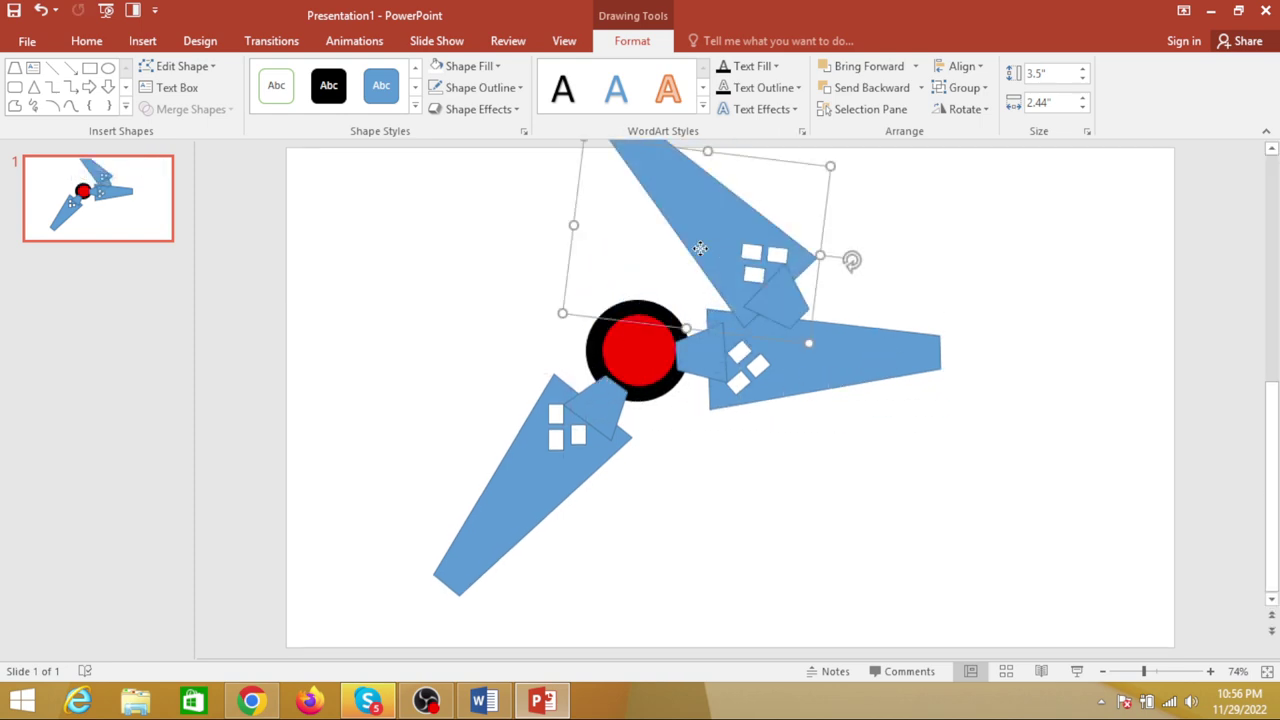
pyautogui.moveTo(726, 258); pyautogui.dragTo(534, 243)
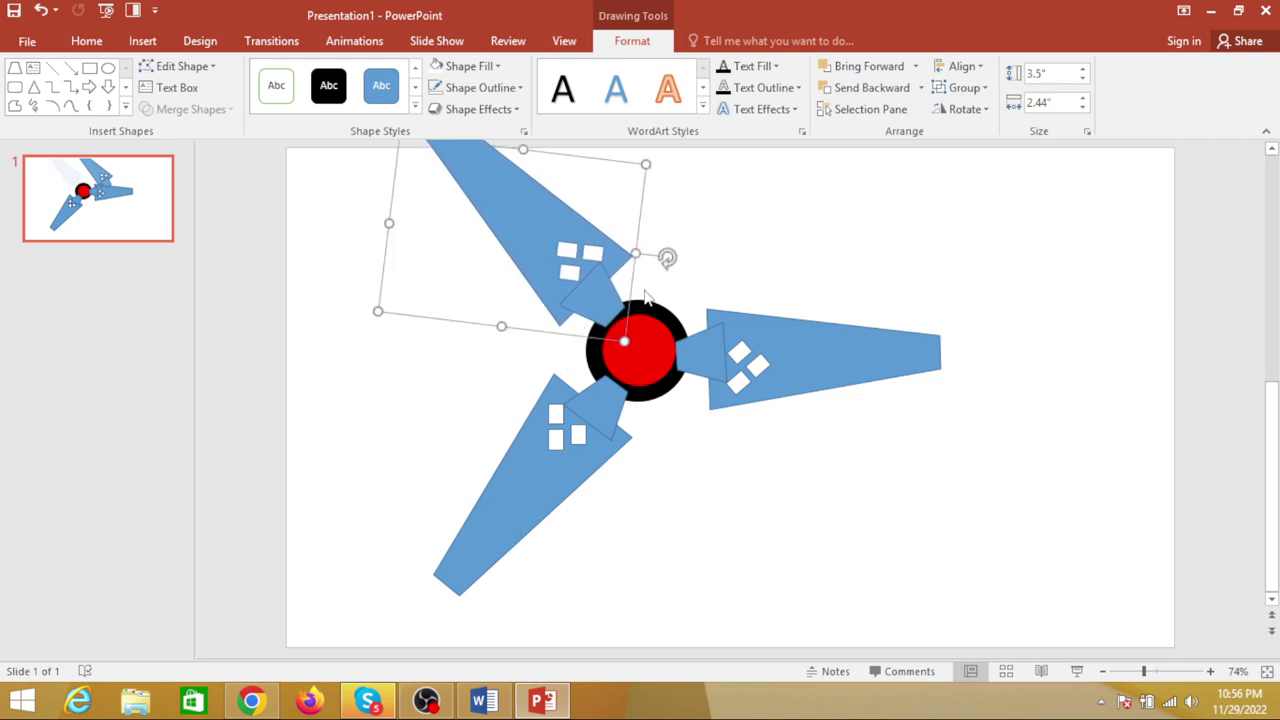
pyautogui.scroll(1, 757, 515)
pyautogui.scroll(1, 706, 520)
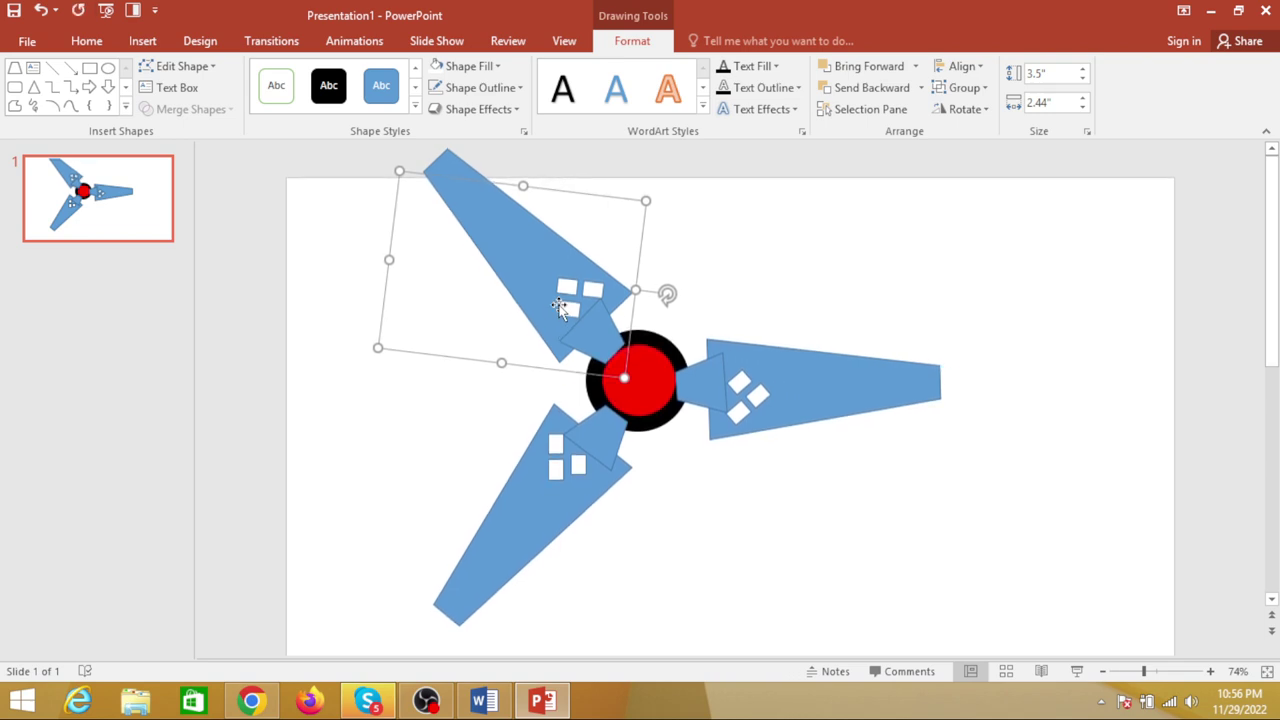
pyautogui.click(584, 447)
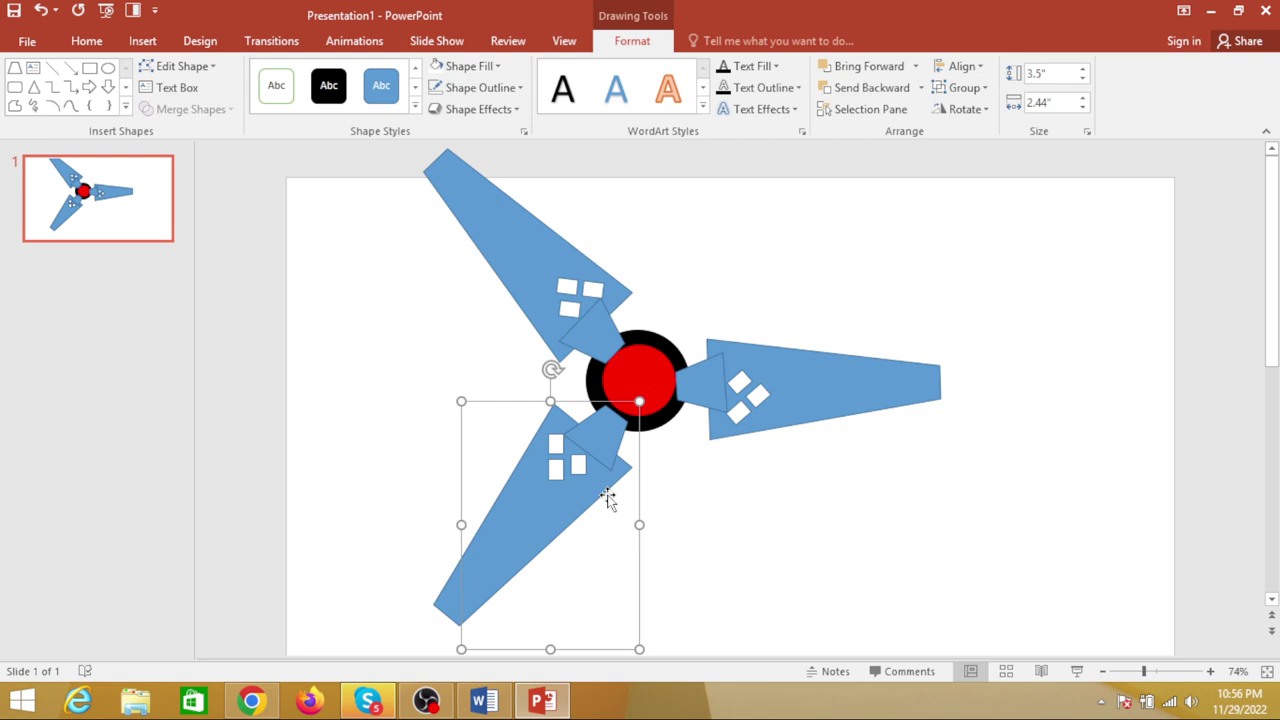
pyautogui.press('Up')
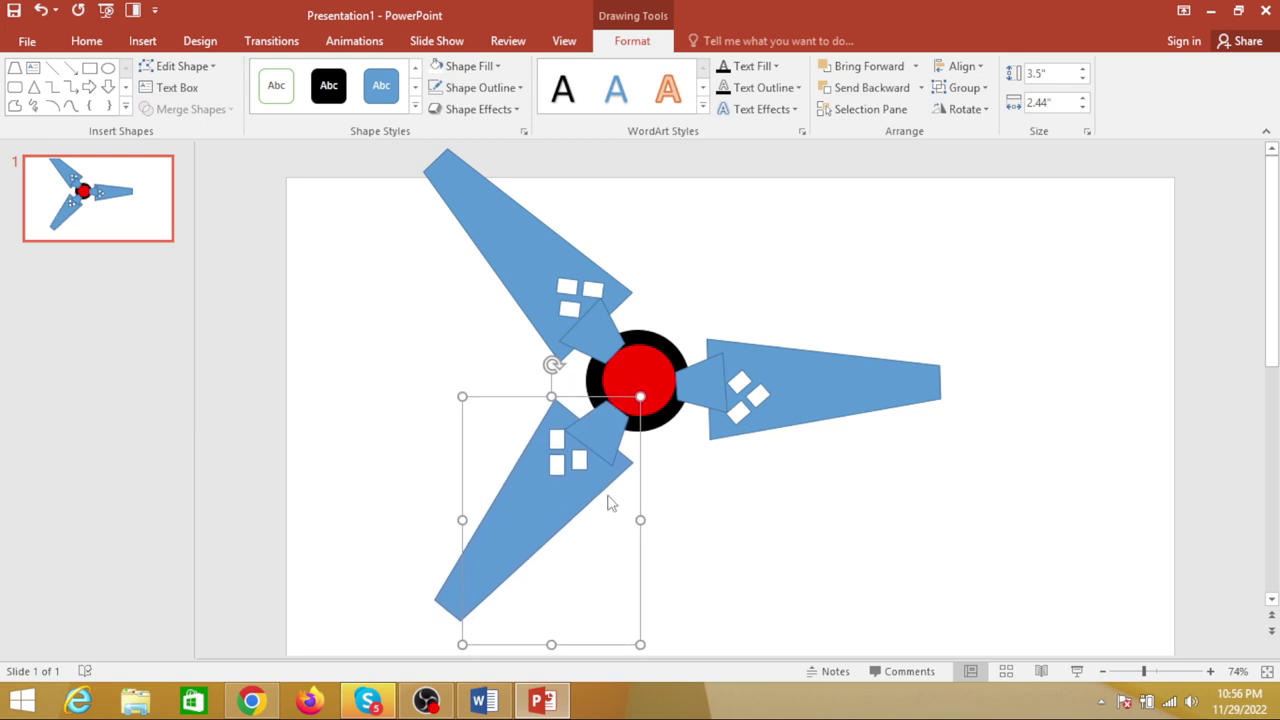
# Step: Send the three blue blades behind the hub
pyautogui.keyDown('shift'); pyautogui.click(537, 273); pyautogui.keyUp('shift')
pyautogui.keyDown('shift'); pyautogui.click(820, 365); pyautogui.keyUp('shift')
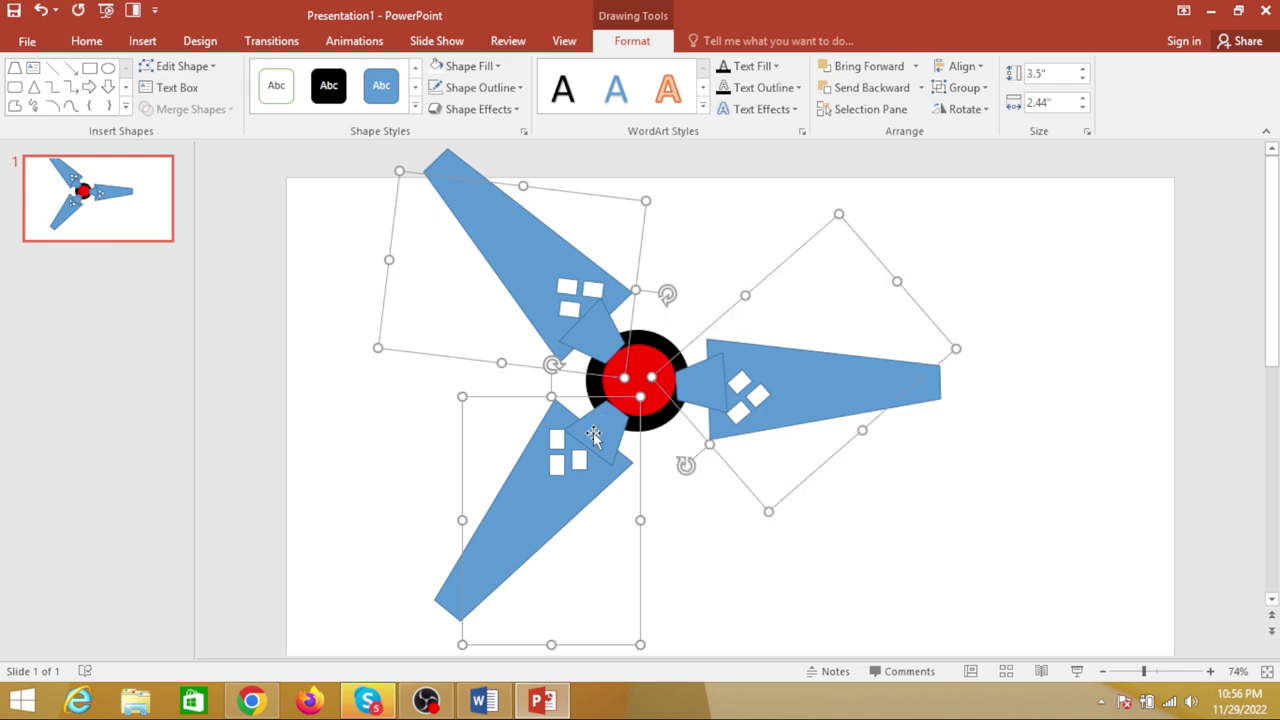
pyautogui.rightClick(543, 497)
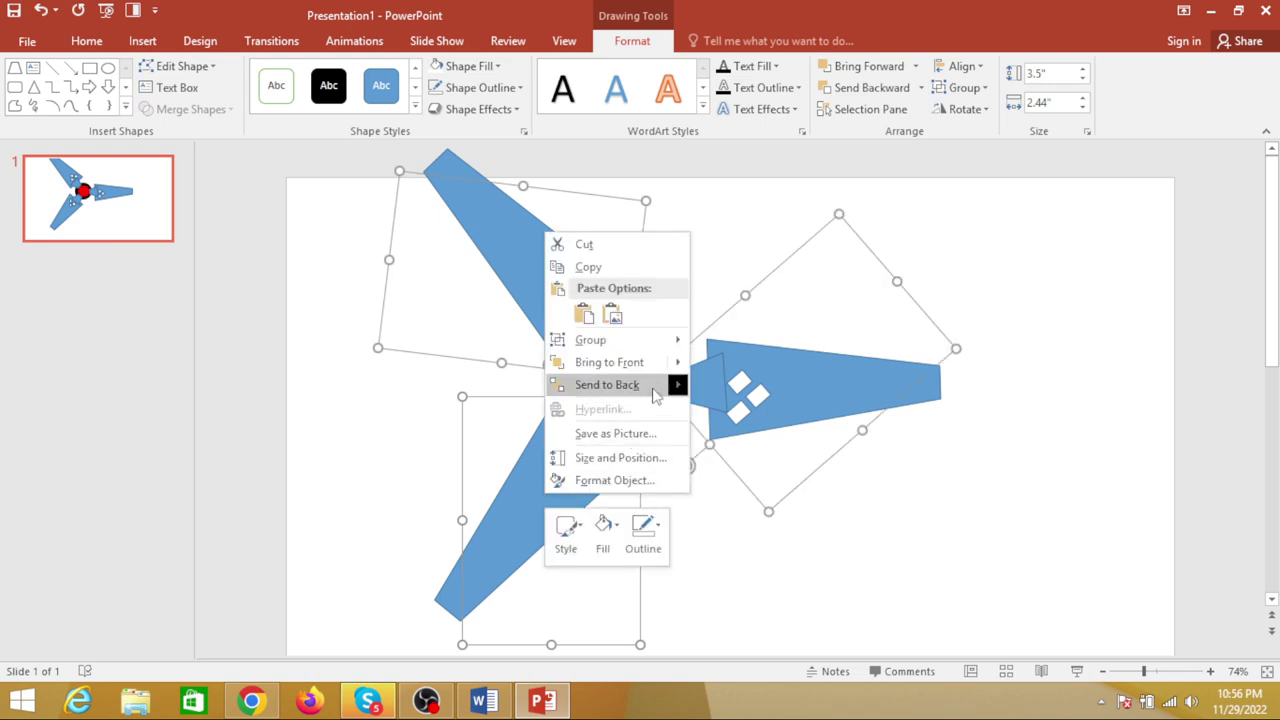
pyautogui.moveTo(666, 384)
pyautogui.click(750, 387)
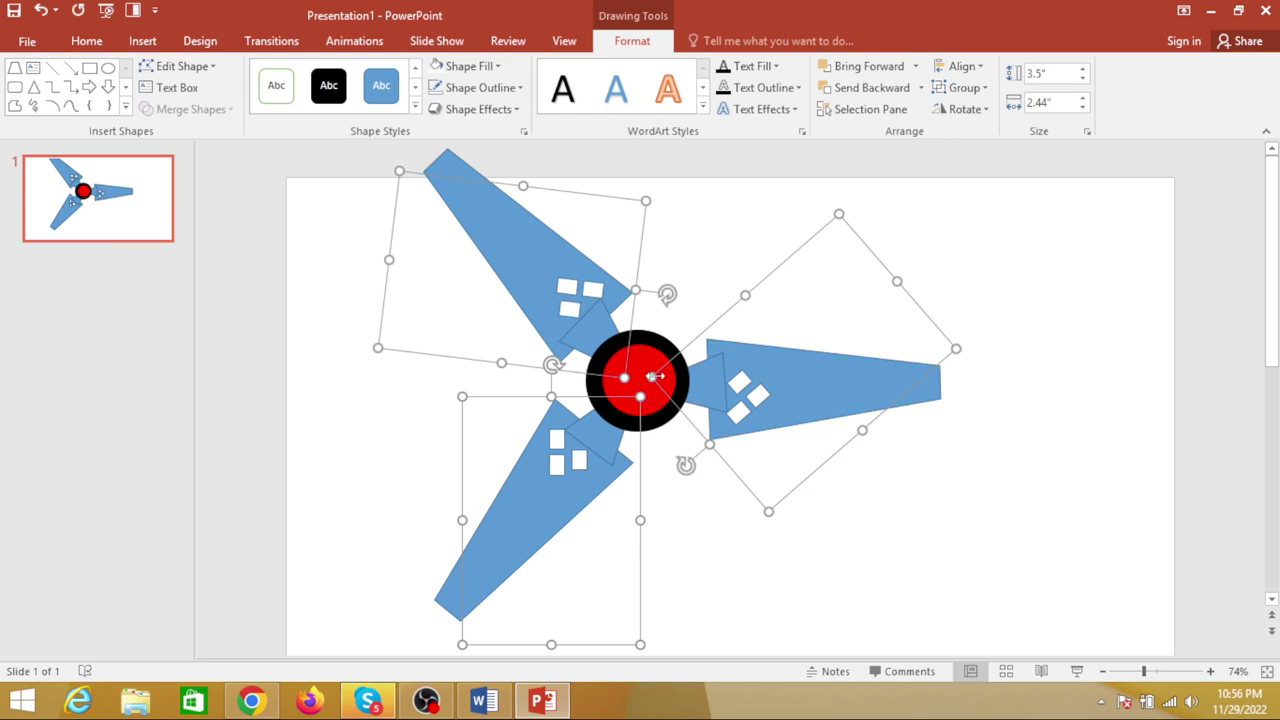
# Step: Group the blades with the red hub and black ring into one fan object
pyautogui.keyDown('shift'); pyautogui.click(672, 380); pyautogui.keyUp('shift')
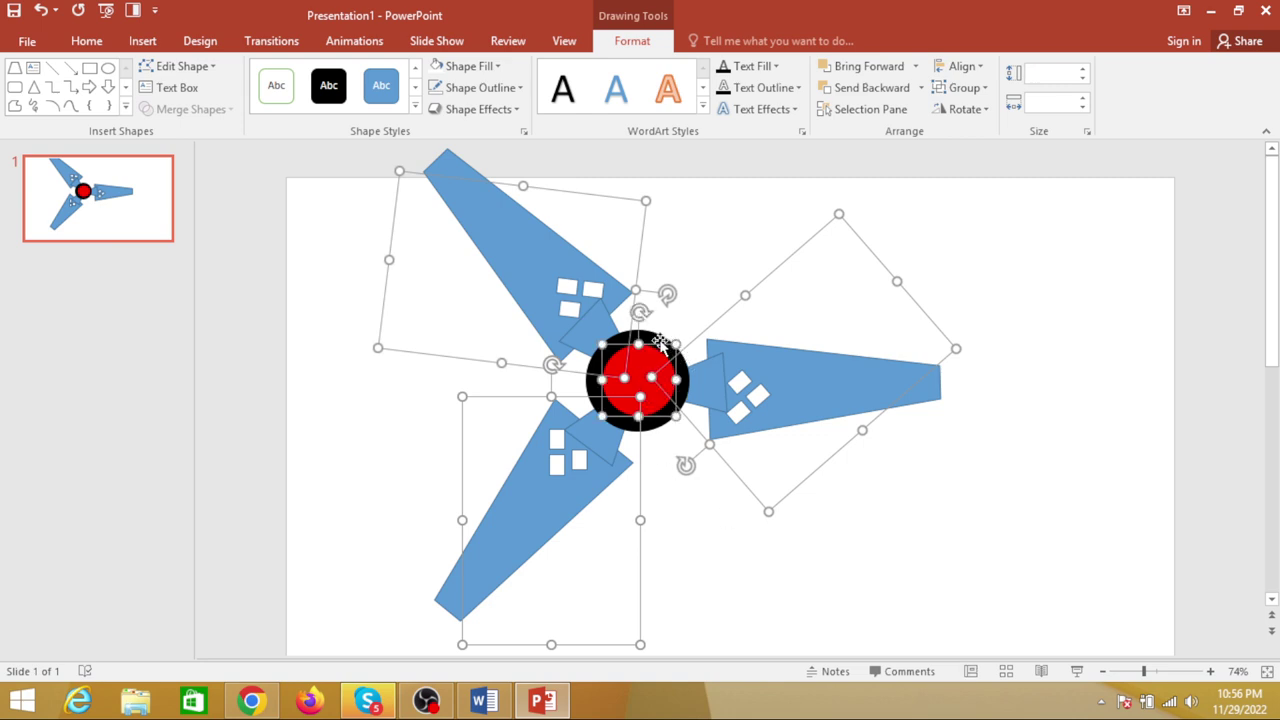
pyautogui.keyDown('shift'); pyautogui.click(660, 345); pyautogui.keyUp('shift')
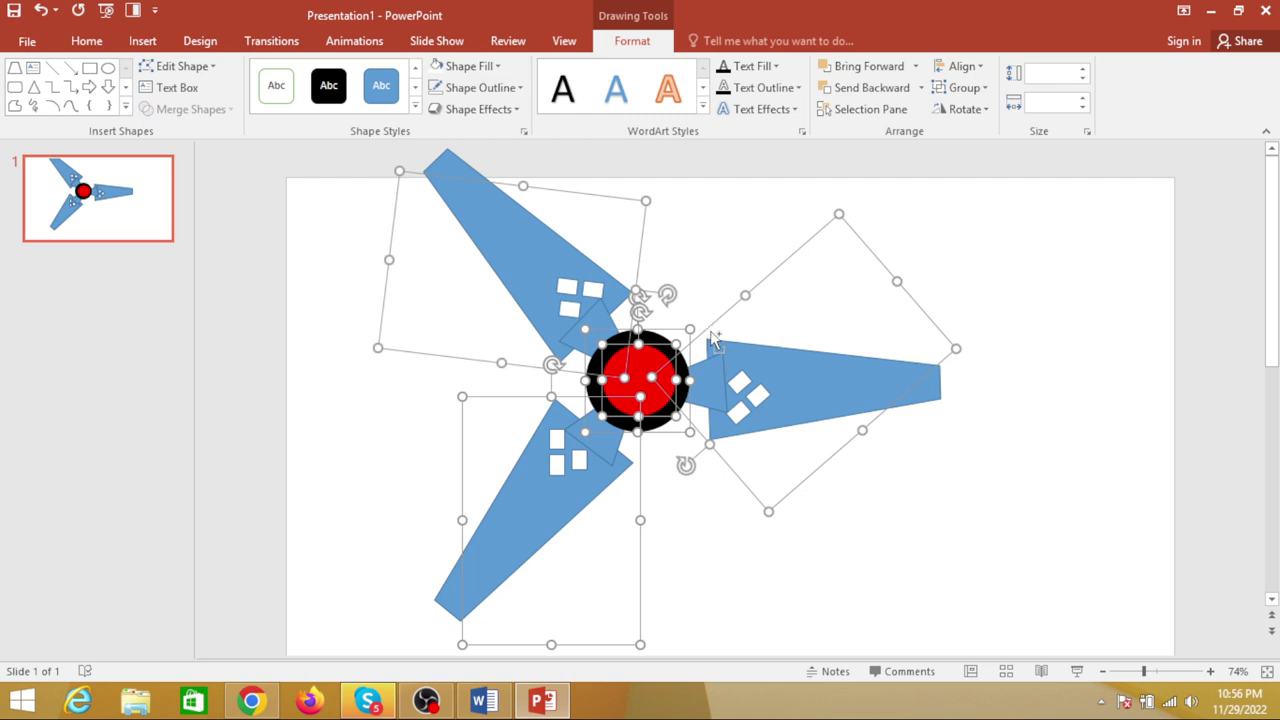
pyautogui.click(984, 90)
pyautogui.click(976, 112)
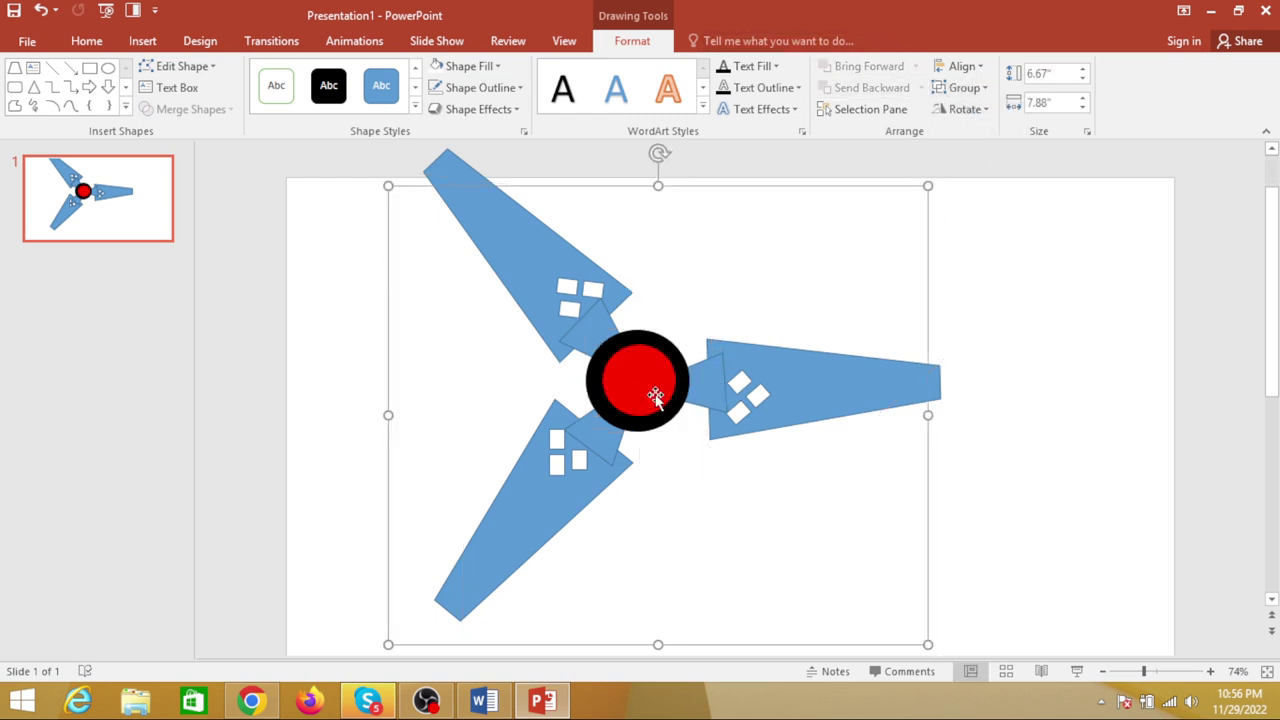
# Step: Scale the grouped fan down to 5.72 by 6.58 inches from its top-left corner
pyautogui.scroll(-1, 655, 395)
pyautogui.scroll(1, 655, 395)
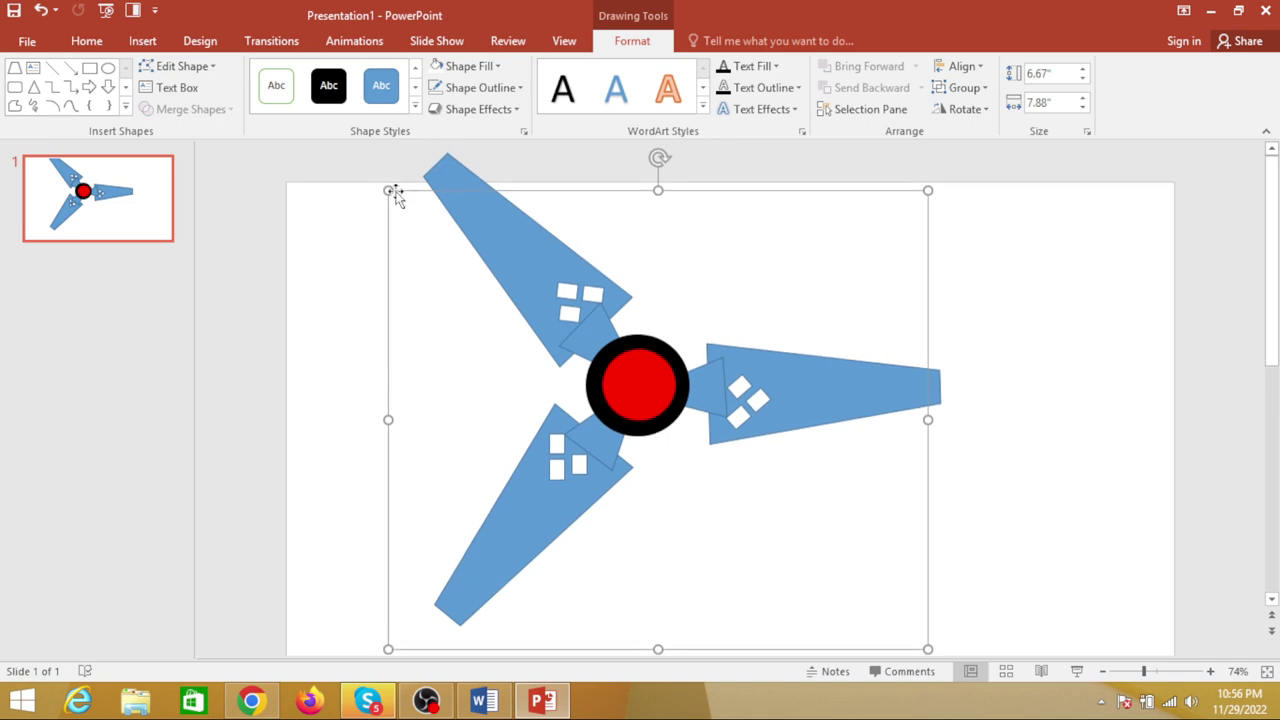
pyautogui.moveTo(388, 190); pyautogui.dragTo(474, 218)
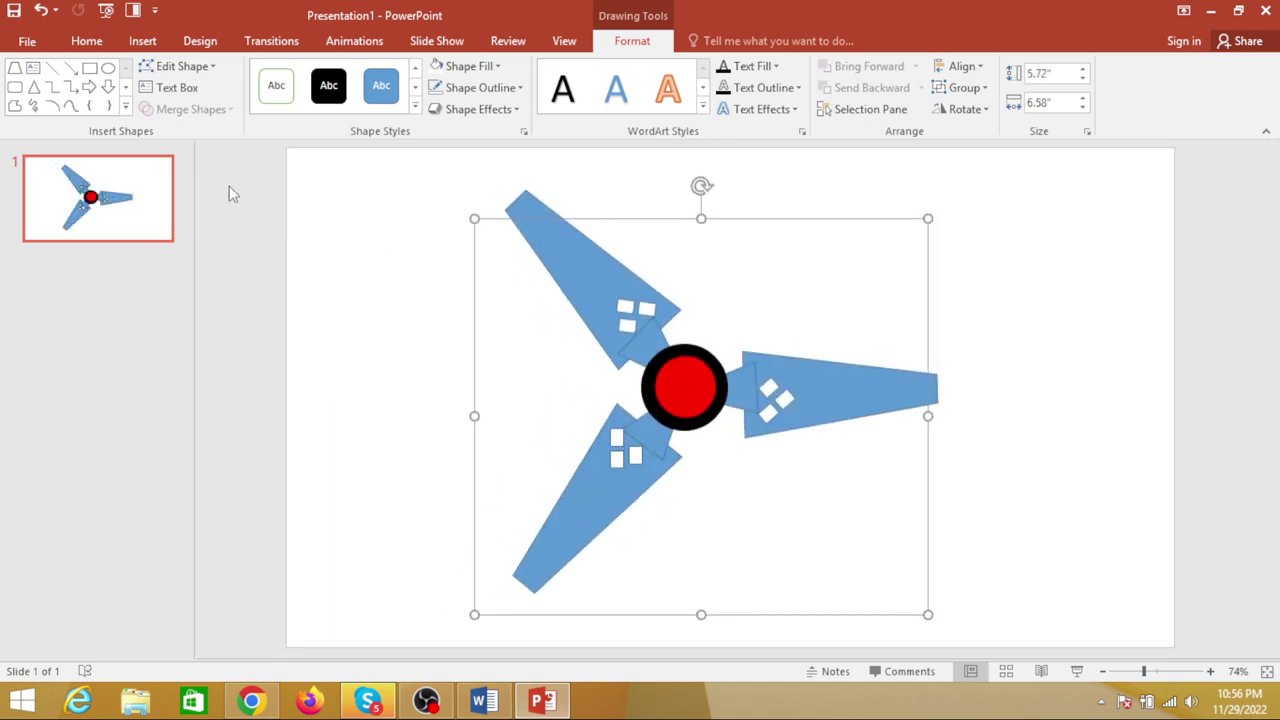
# Step: Apply the Spin animation to the grouped fan
pyautogui.click(309, 183)
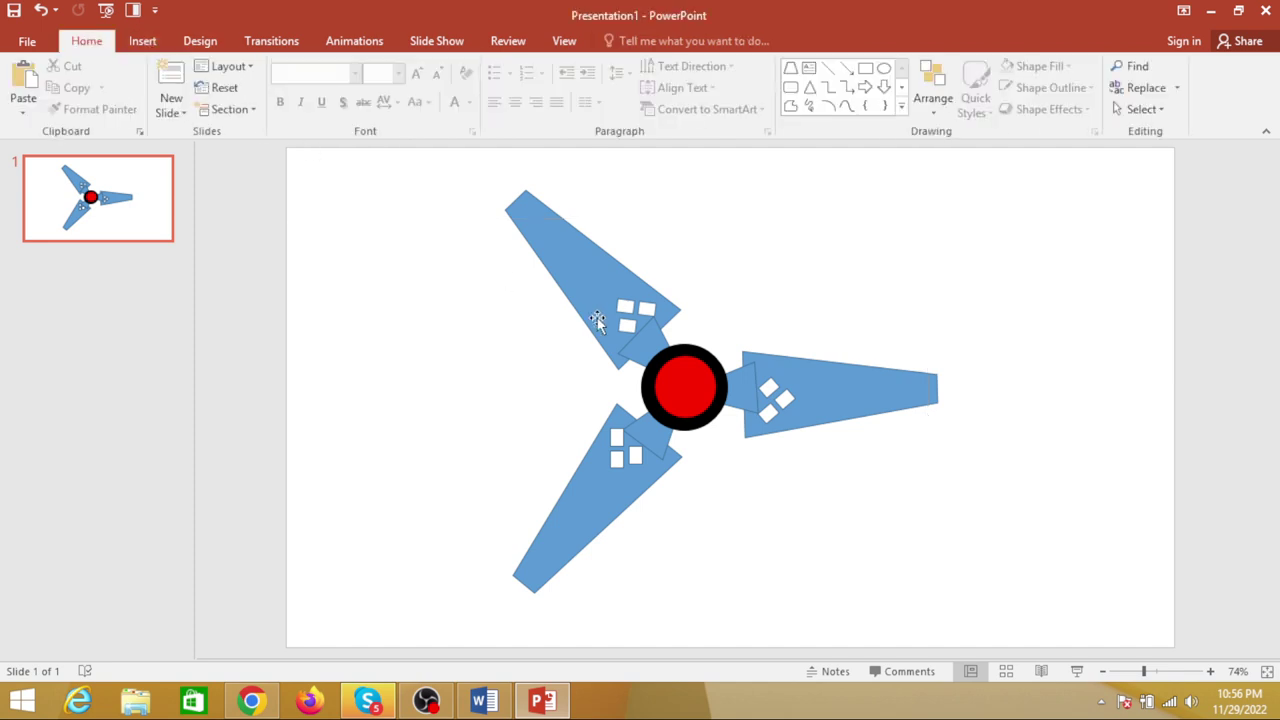
pyautogui.click(596, 319)
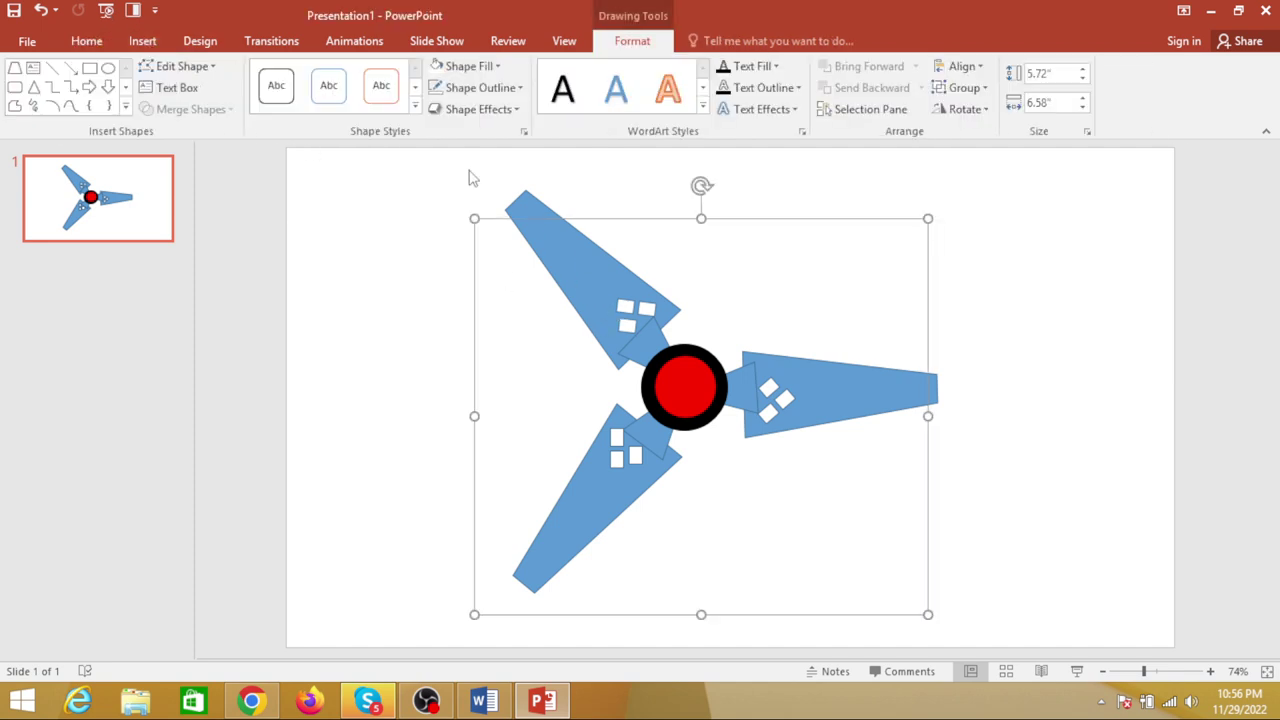
pyautogui.click(350, 44)
pyautogui.click(778, 90)
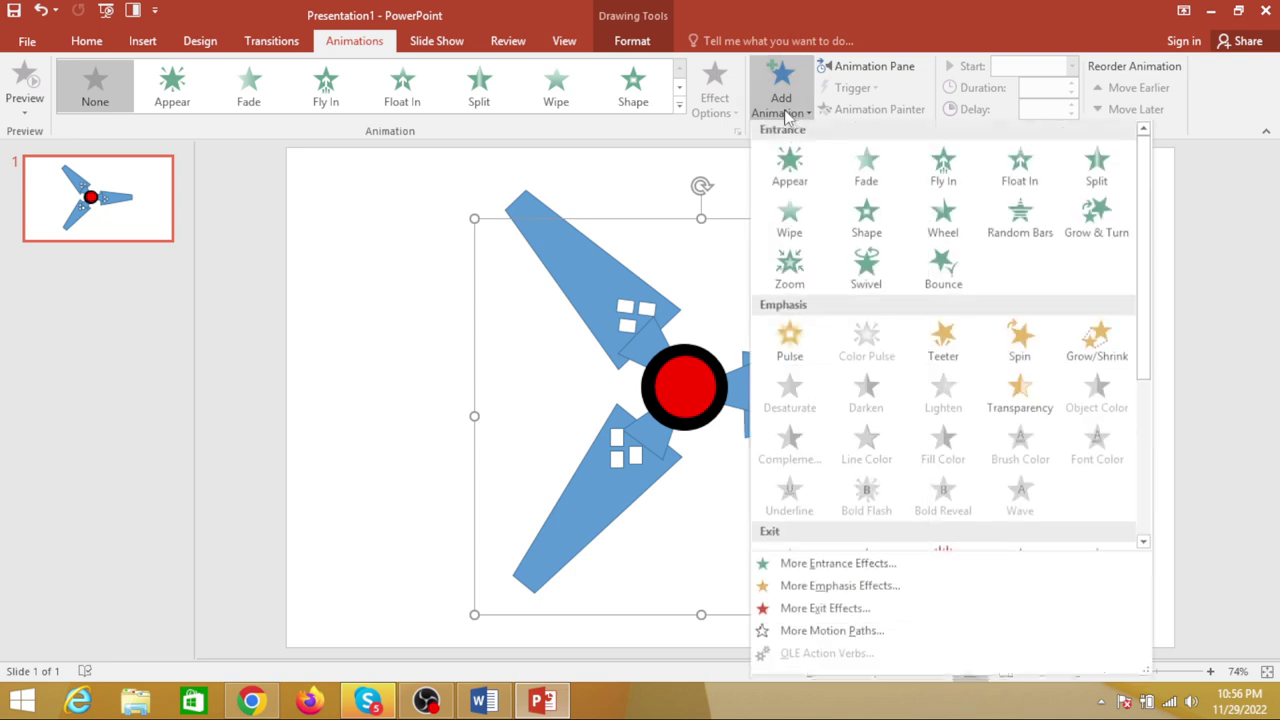
pyautogui.click(1014, 343)
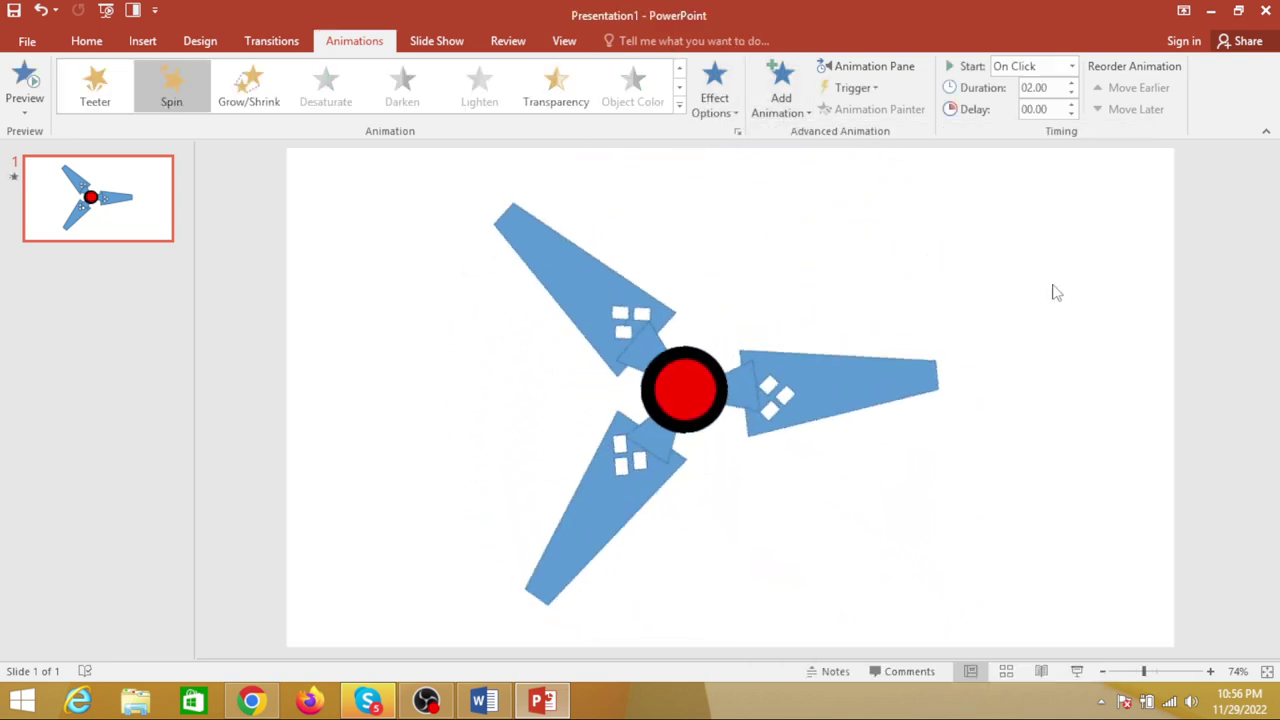
pyautogui.click(812, 153)
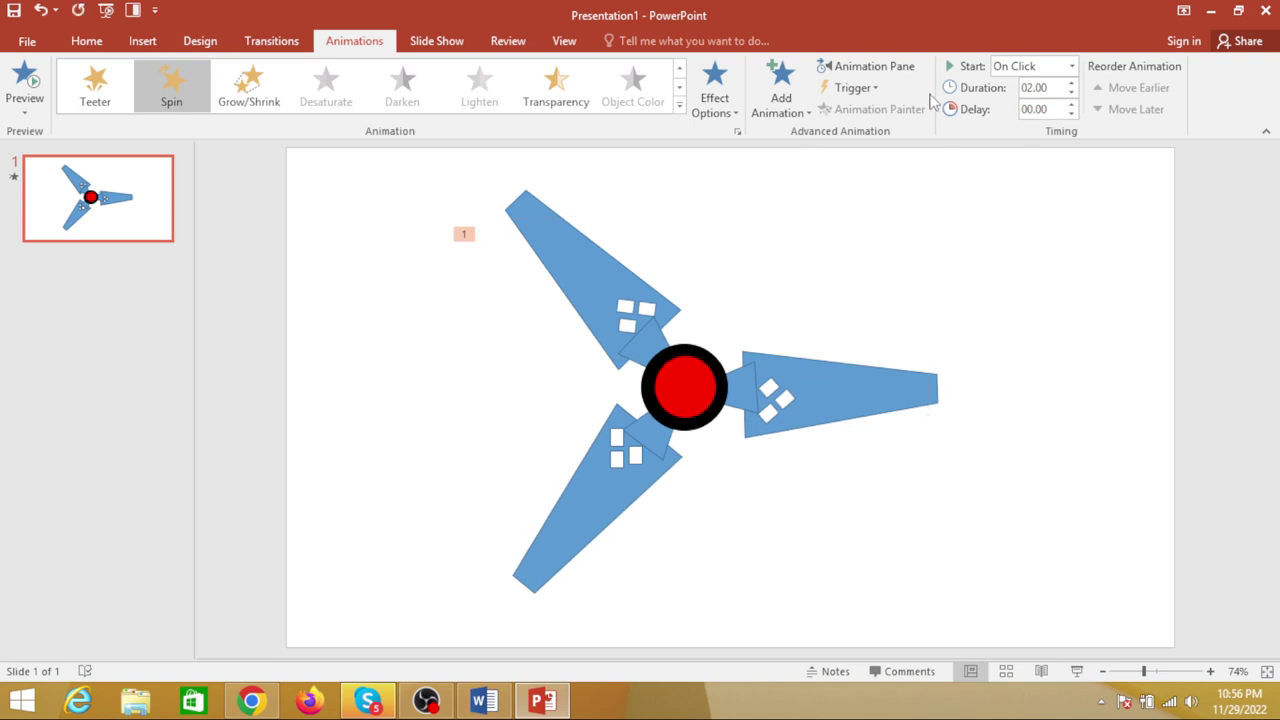
# Step: Set the Group 21 spin timing to a 1-second delay, 5-second duration, and 10 repeats
pyautogui.click(899, 75)
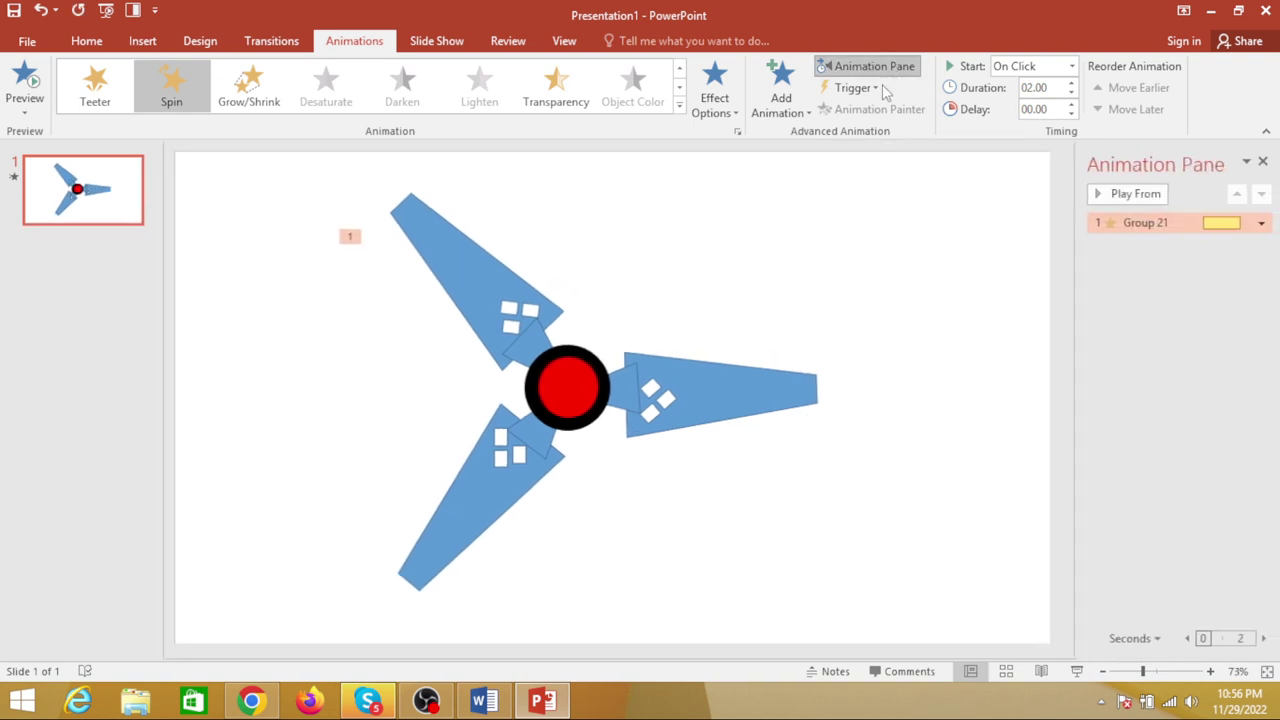
pyautogui.click(1261, 223)
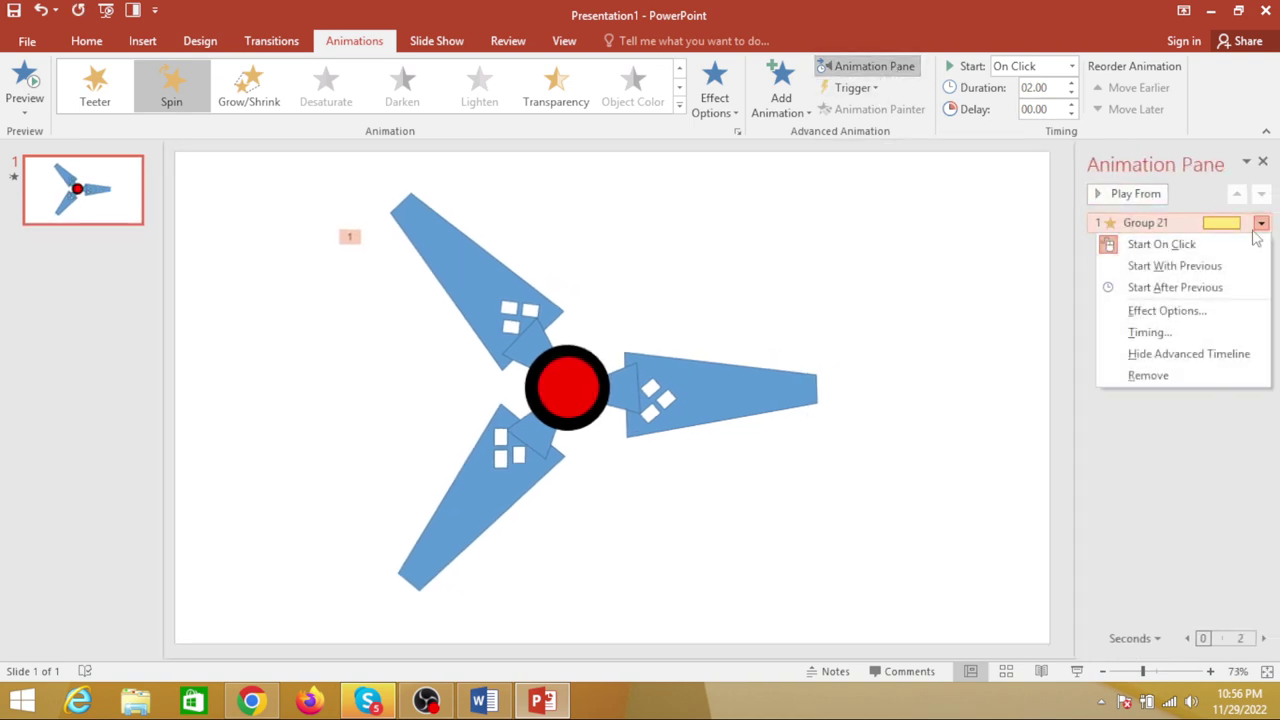
pyautogui.click(1150, 332)
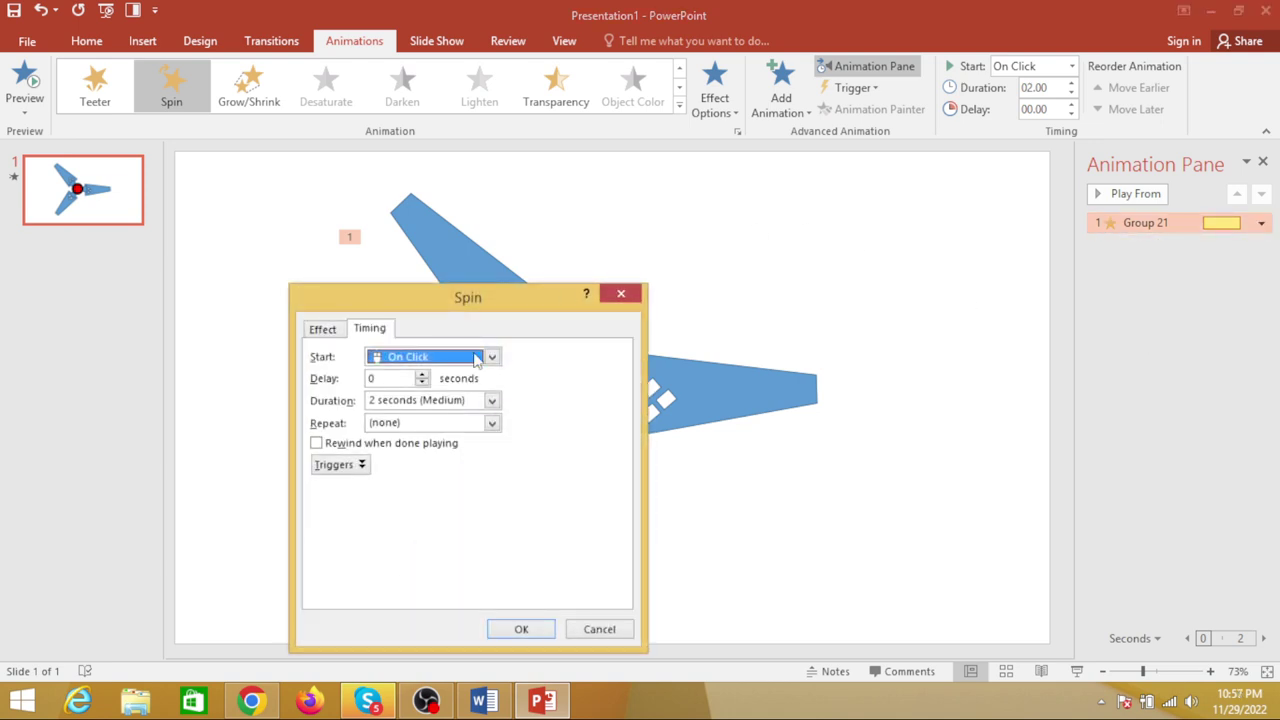
pyautogui.click(423, 374)
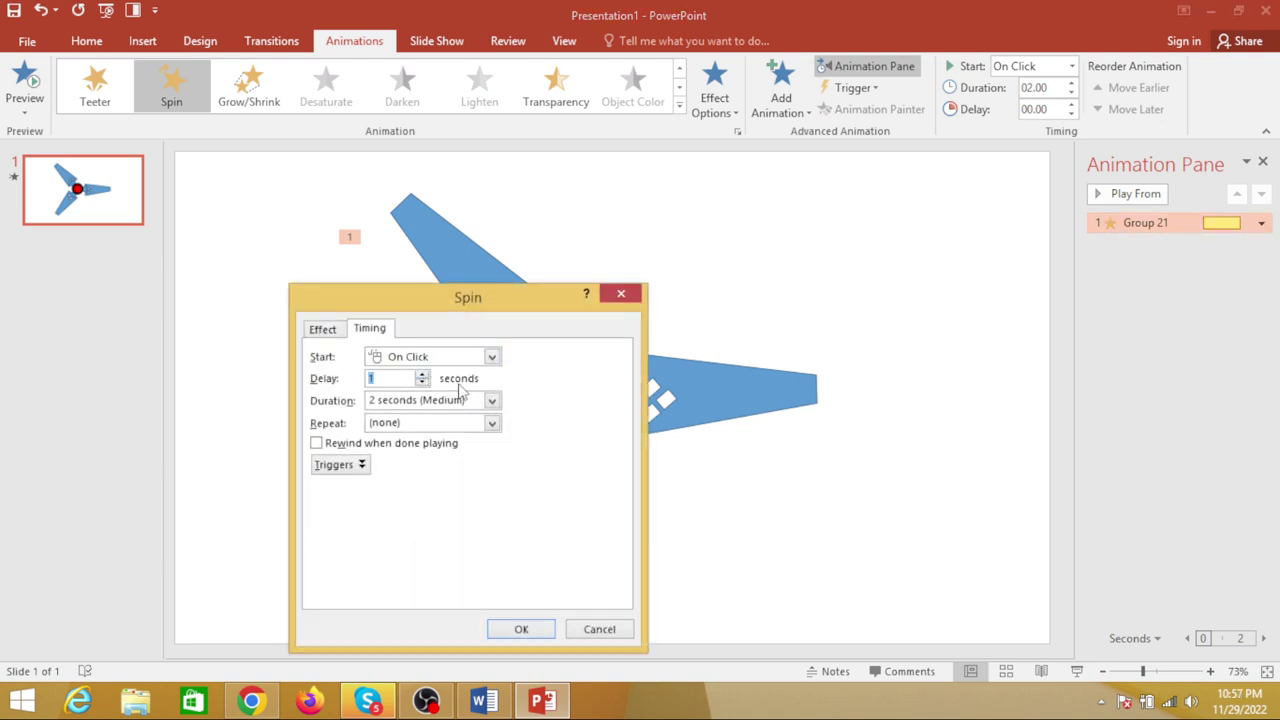
pyautogui.click(491, 400)
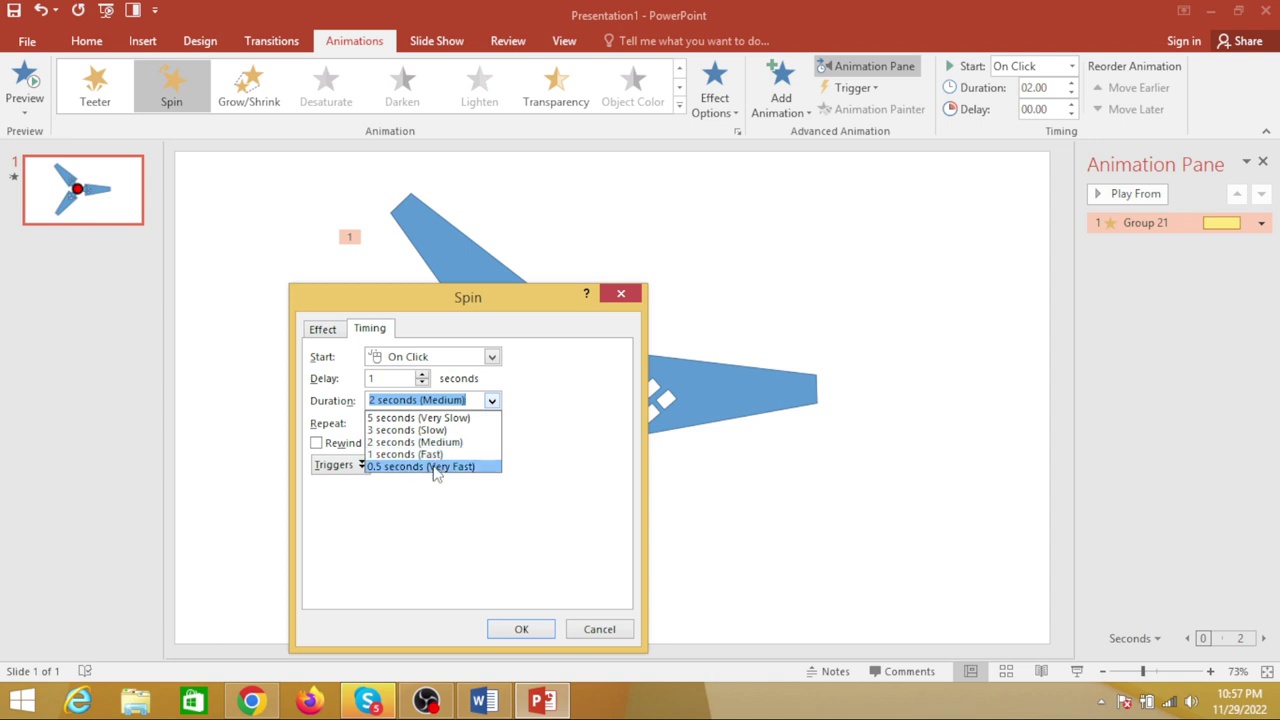
pyautogui.click(420, 418)
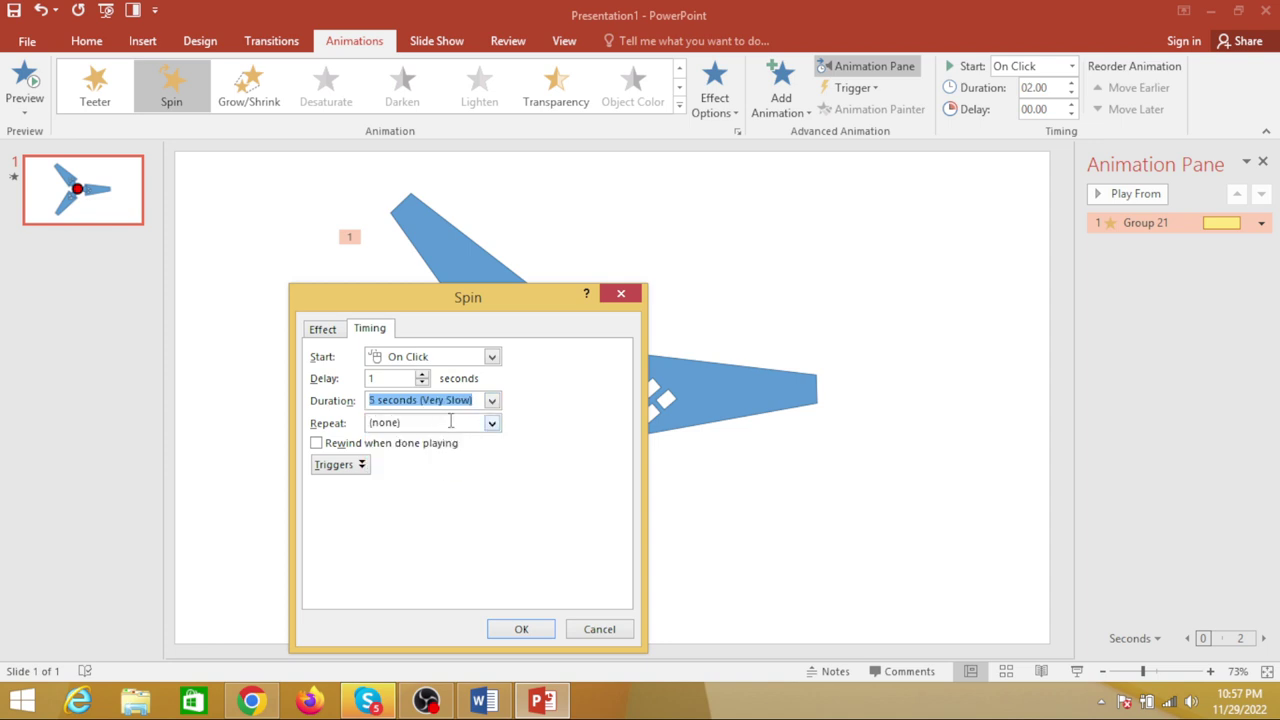
pyautogui.click(450, 421)
pyautogui.click(490, 424)
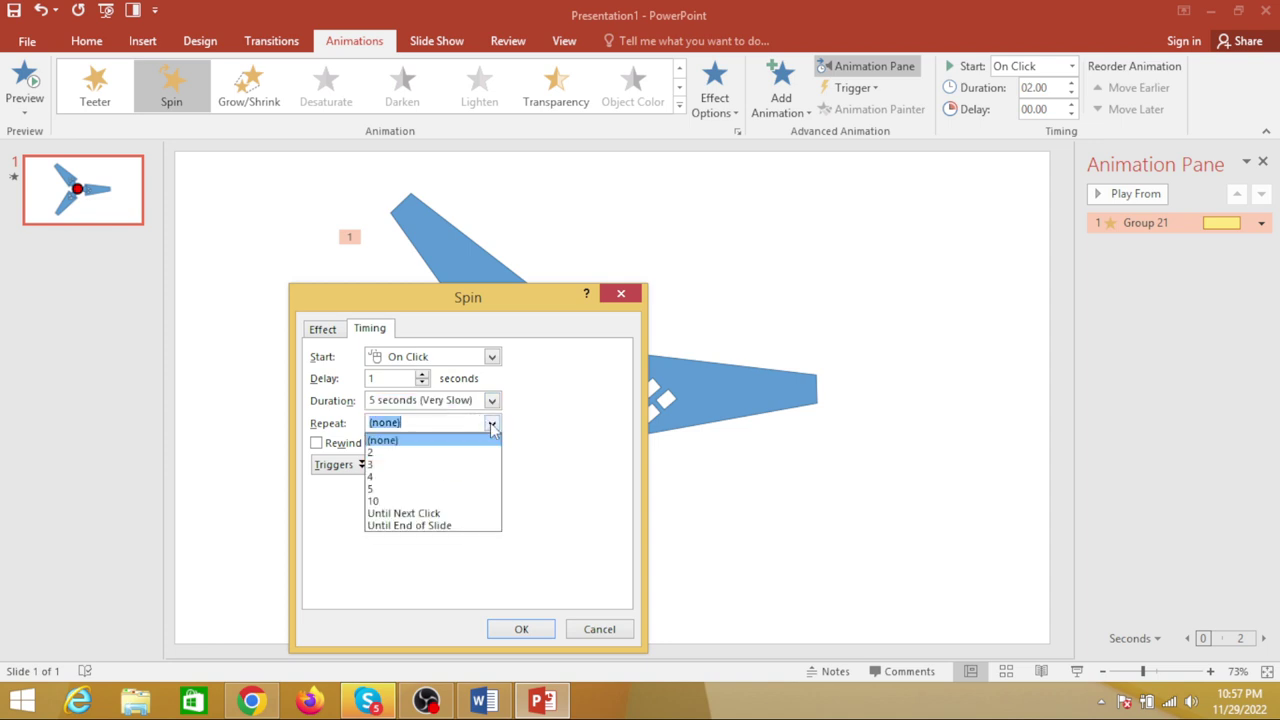
pyautogui.click(458, 496)
pyautogui.click(521, 629)
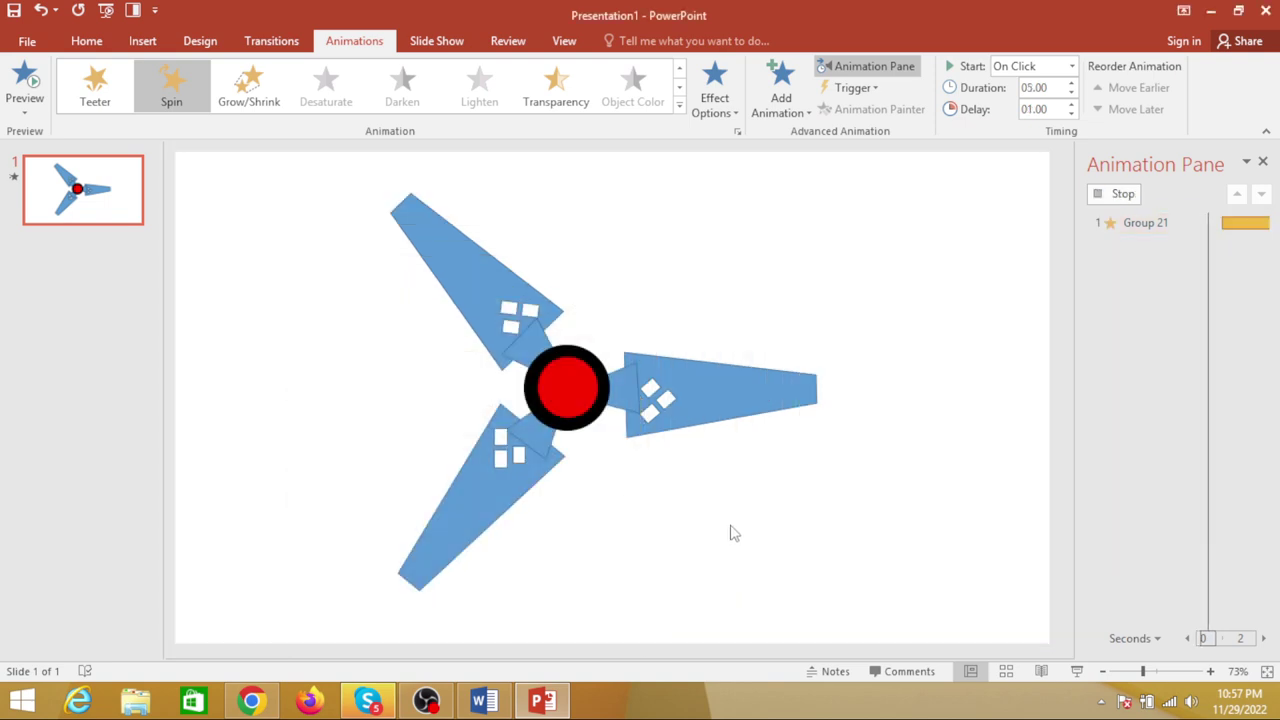
pyautogui.click(1262, 161)
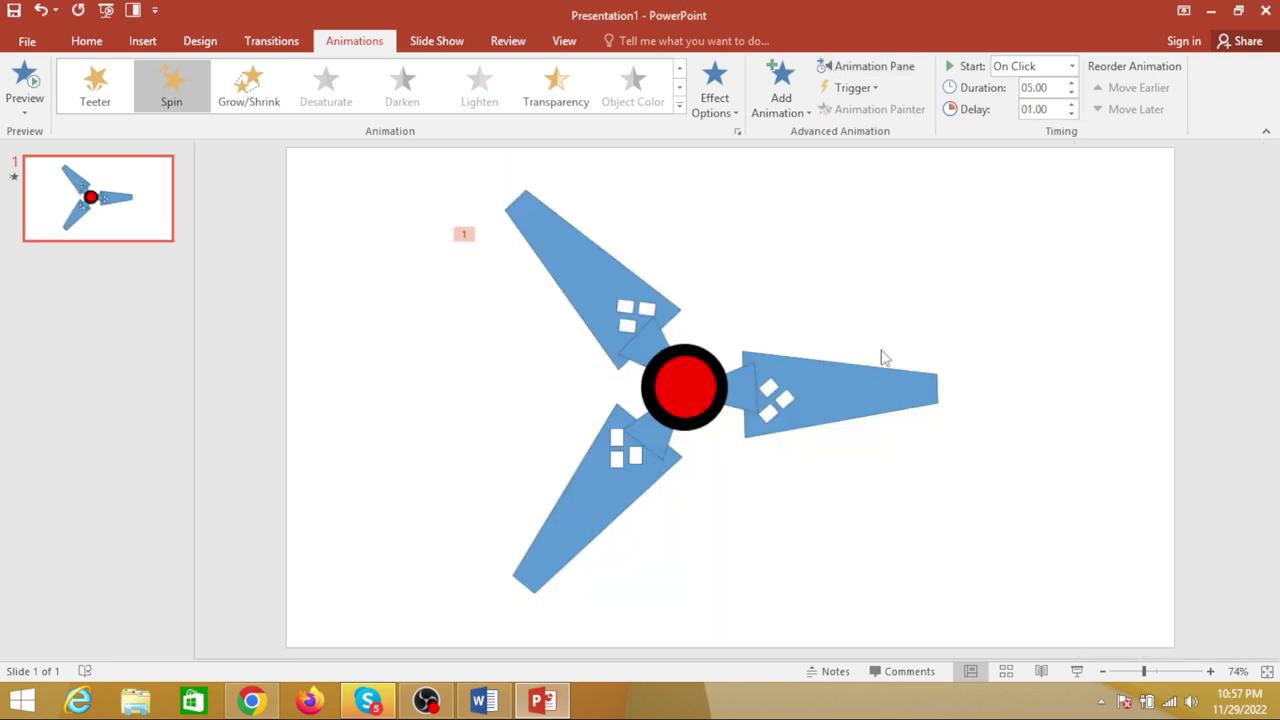